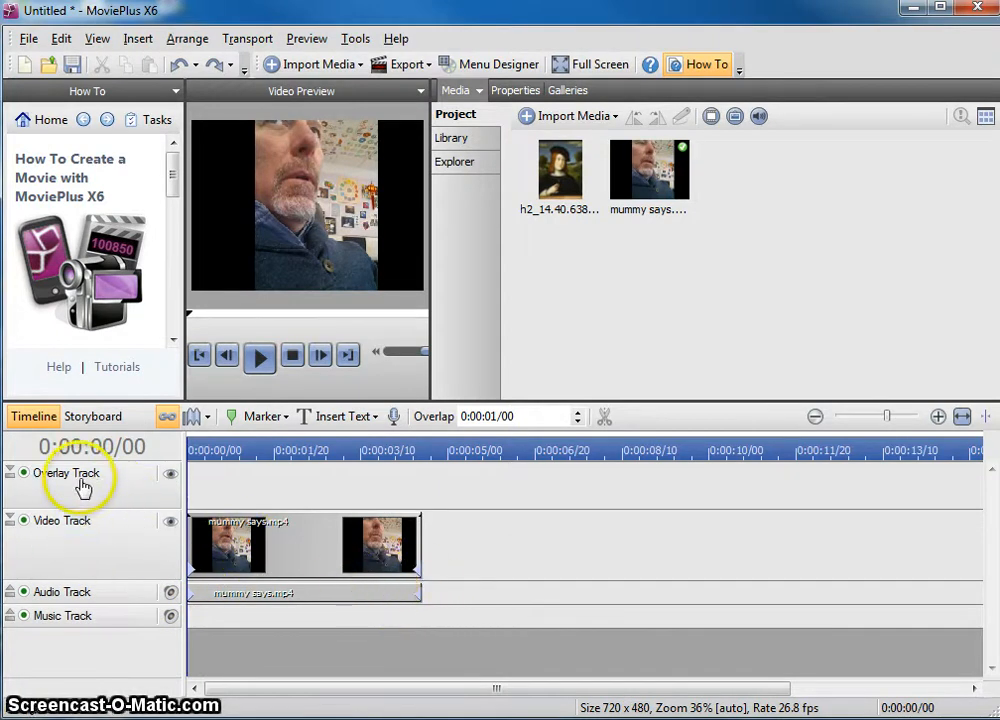
Step: Insert an ellipse QuickShape clip on the Overlay Track and trim it to 0:00:04/16 to match the video clip
{"action": "left_click", "coordinate": [281, 488]}
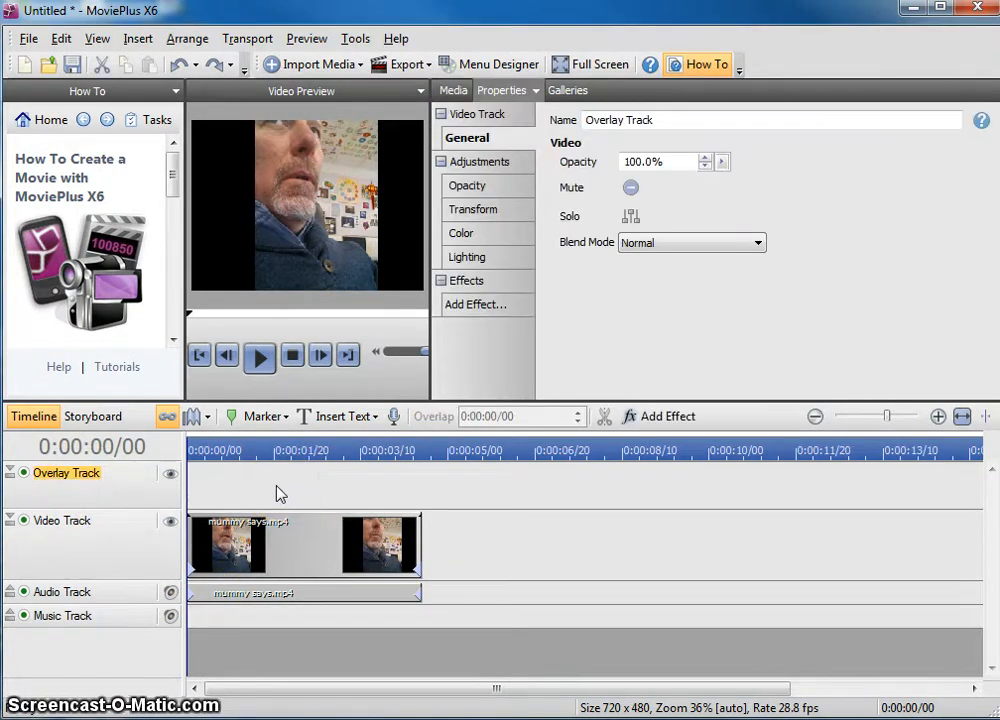
{"action": "left_click", "coordinate": [137, 40]}
{"action": "mouse_move", "coordinate": [201, 246]}
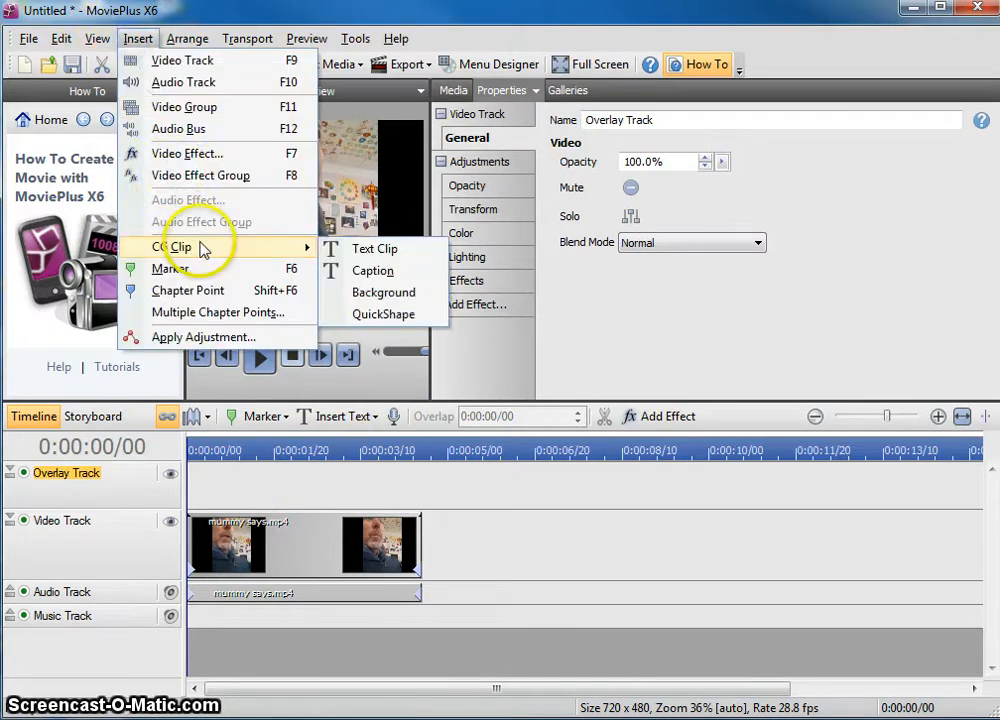
{"action": "left_click", "coordinate": [400, 313]}
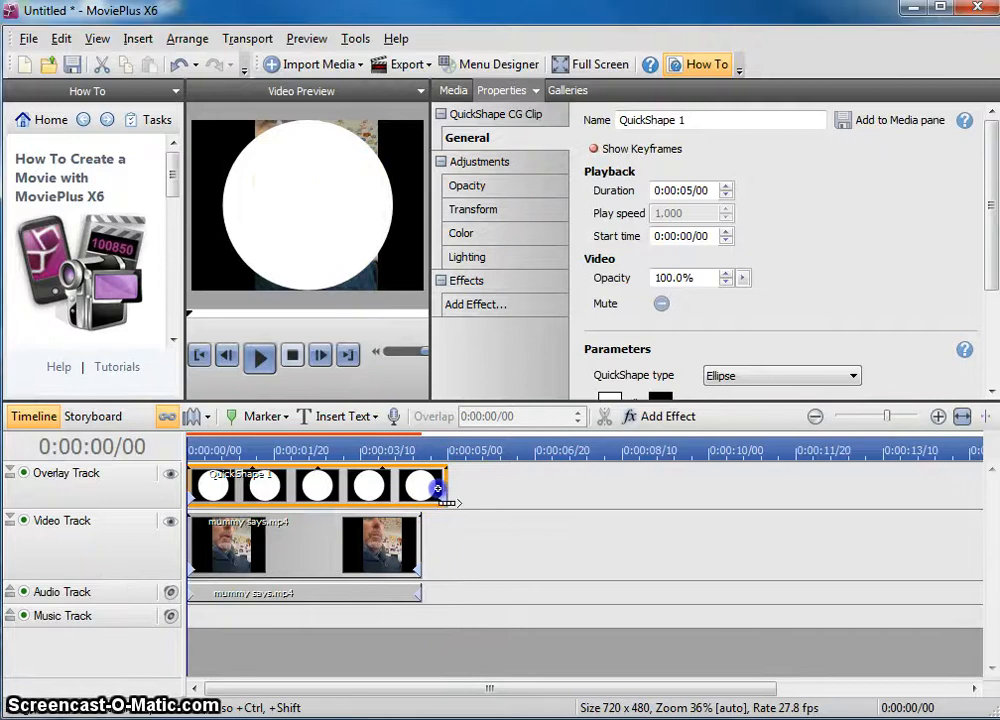
{"action": "left_click_drag", "start_coordinate": [438, 488], "coordinate": [423, 488]}
{"action": "left_click", "coordinate": [232, 488]}
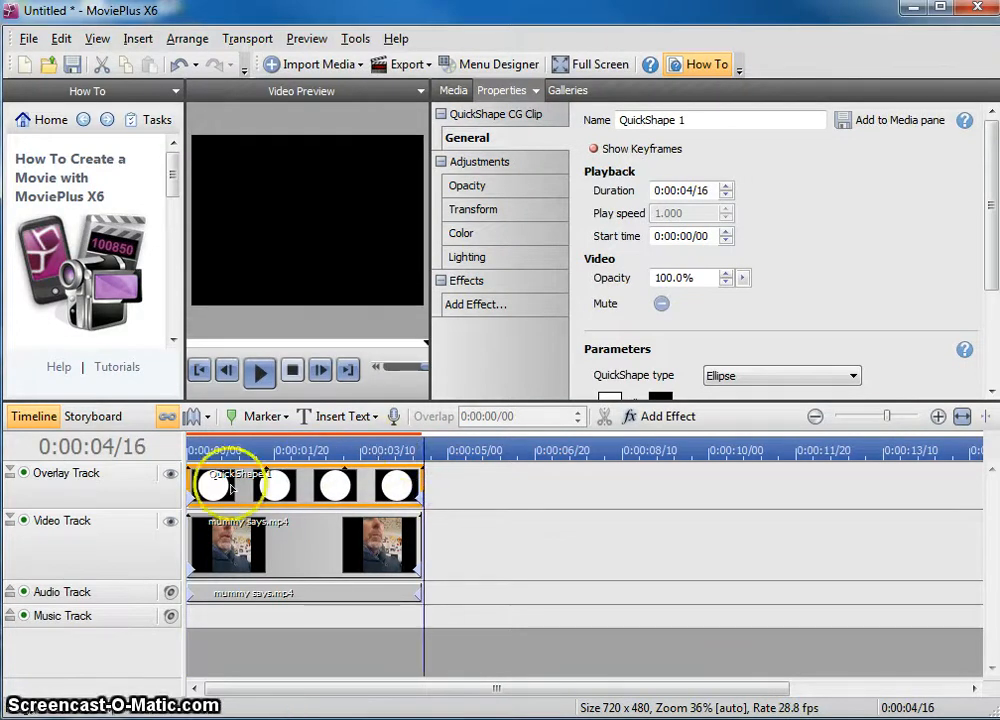
Step: Set the Overlay Track's blend mode to Mask and preview the masked video at 0:00:01/17
{"action": "left_click", "coordinate": [98, 493]}
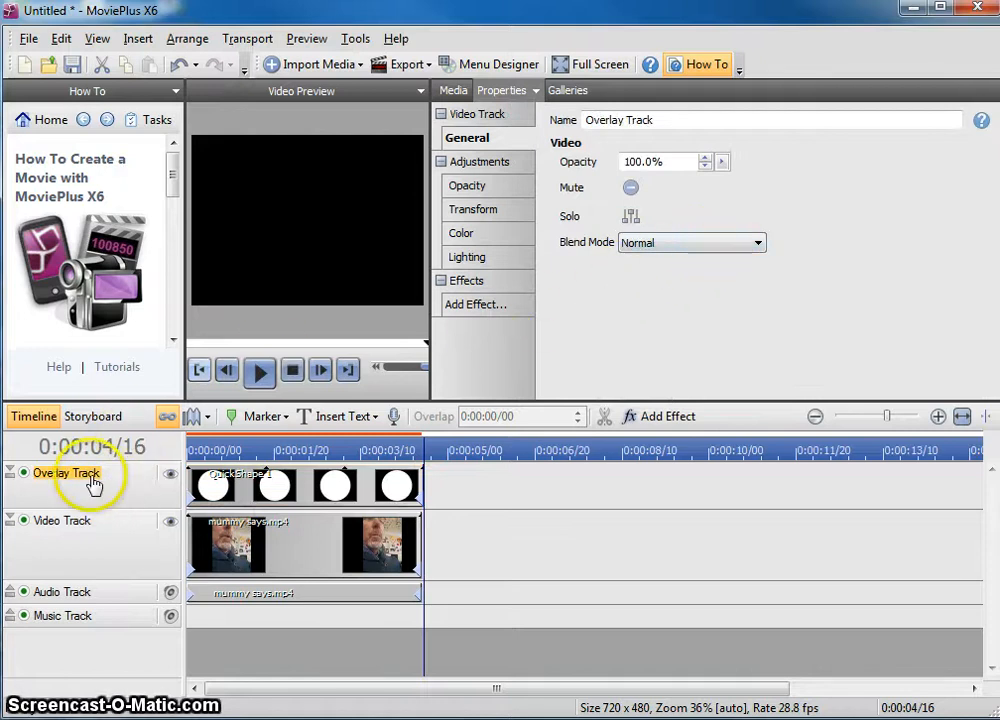
{"action": "left_click", "coordinate": [757, 243]}
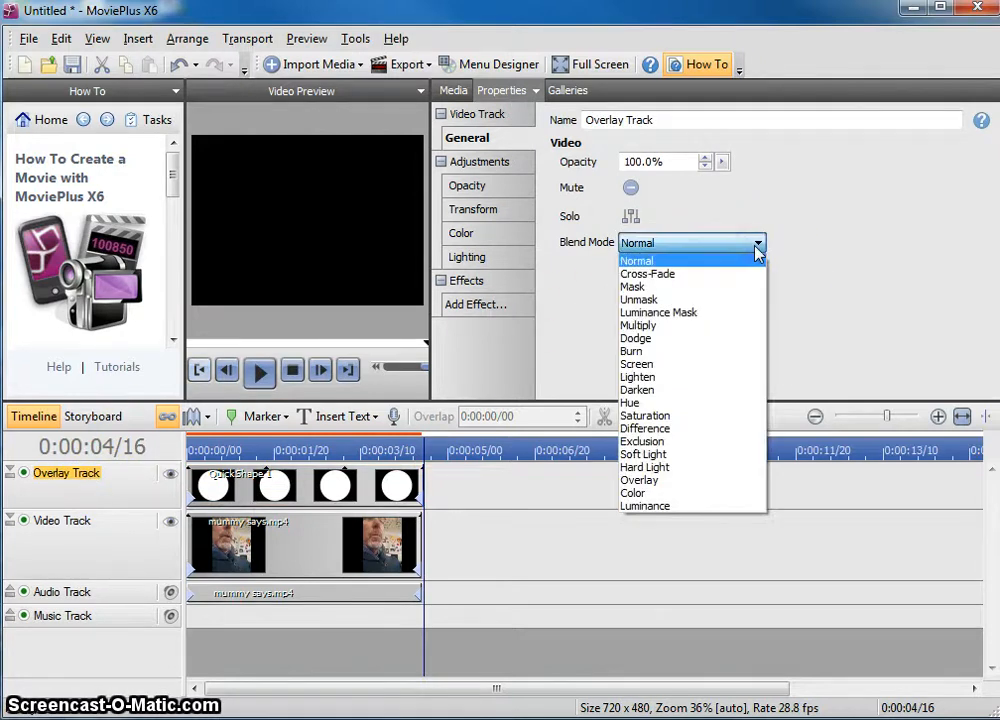
{"action": "left_click", "coordinate": [723, 289]}
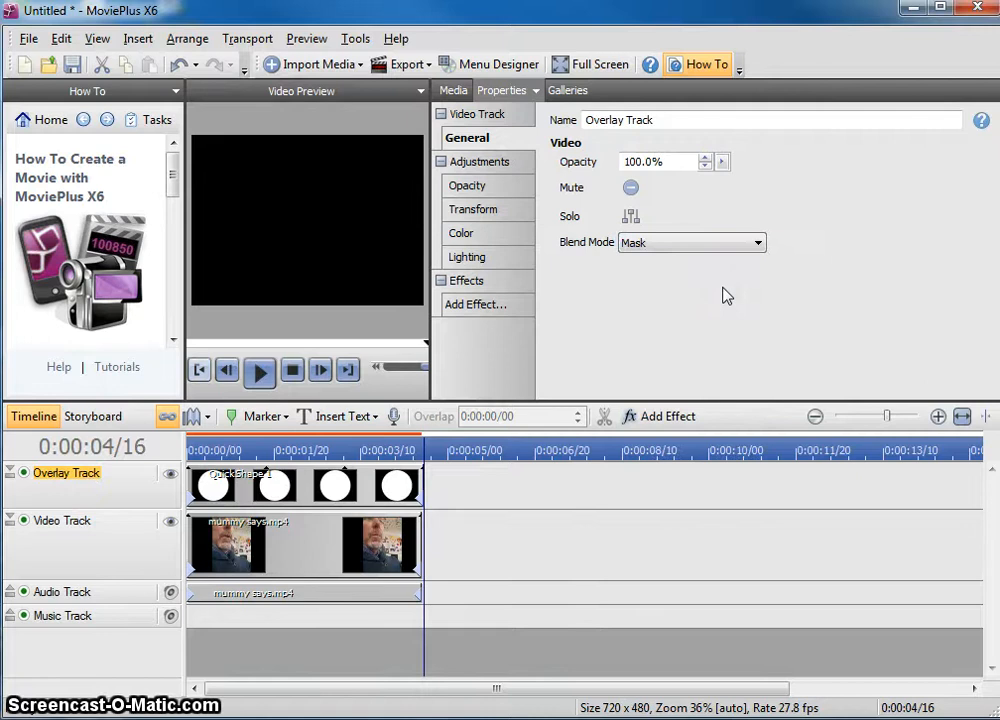
{"action": "left_click_drag", "start_coordinate": [408, 441], "coordinate": [268, 470]}
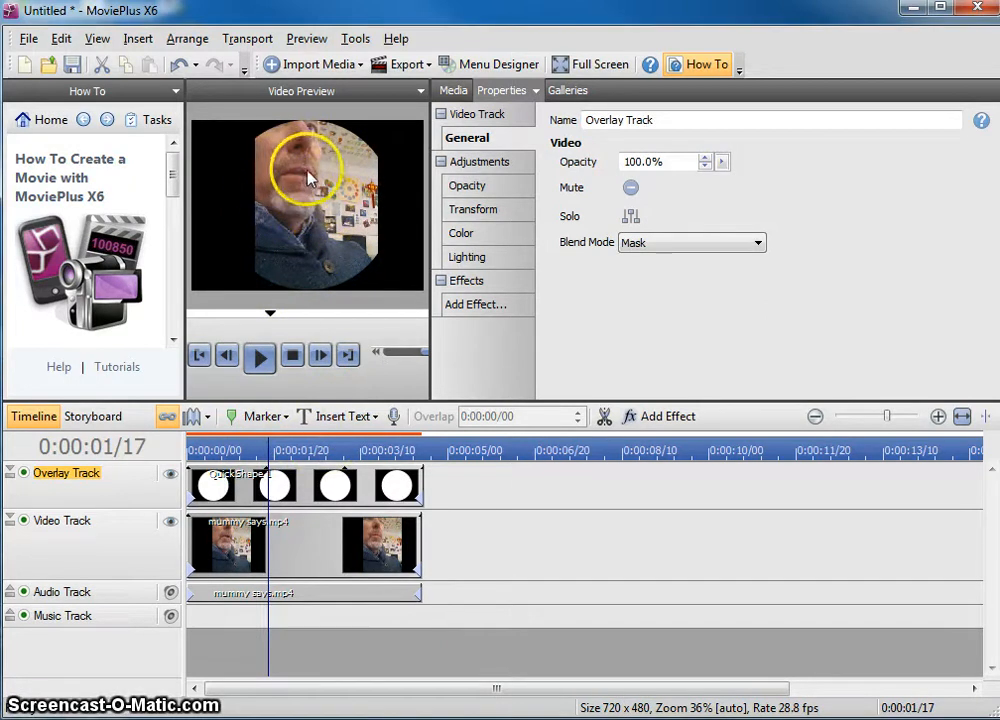
Step: Transform the QuickShape over the mouth to about 22% X scale and 19% Y scale, positioned at about -2.5% X, -18.3% Y
{"action": "left_click", "coordinate": [337, 488]}
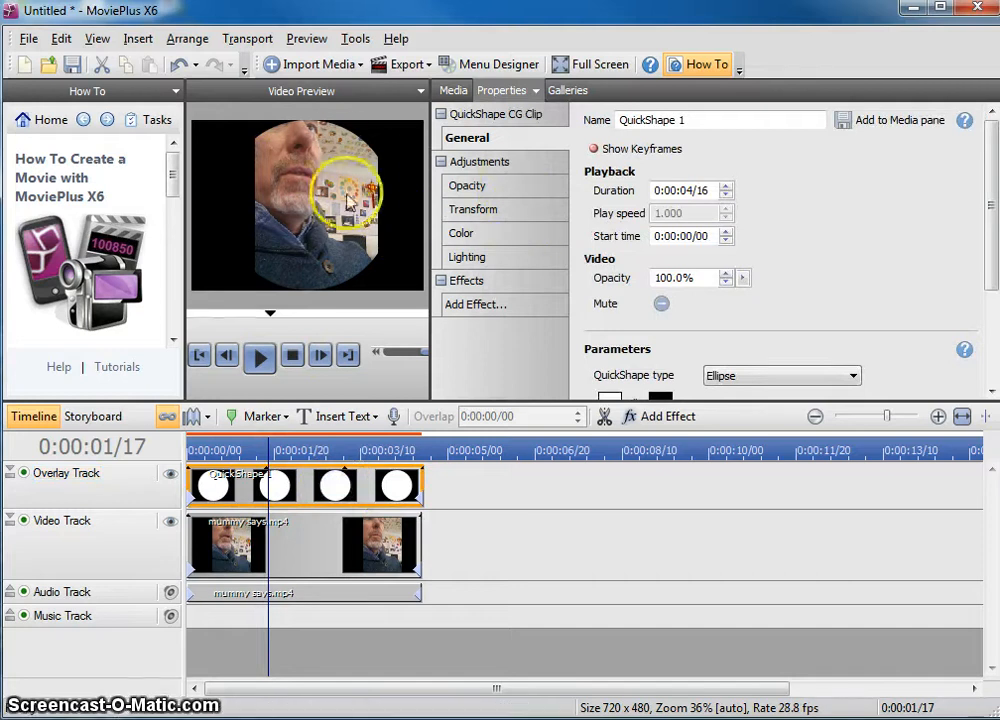
{"action": "left_click", "coordinate": [479, 222]}
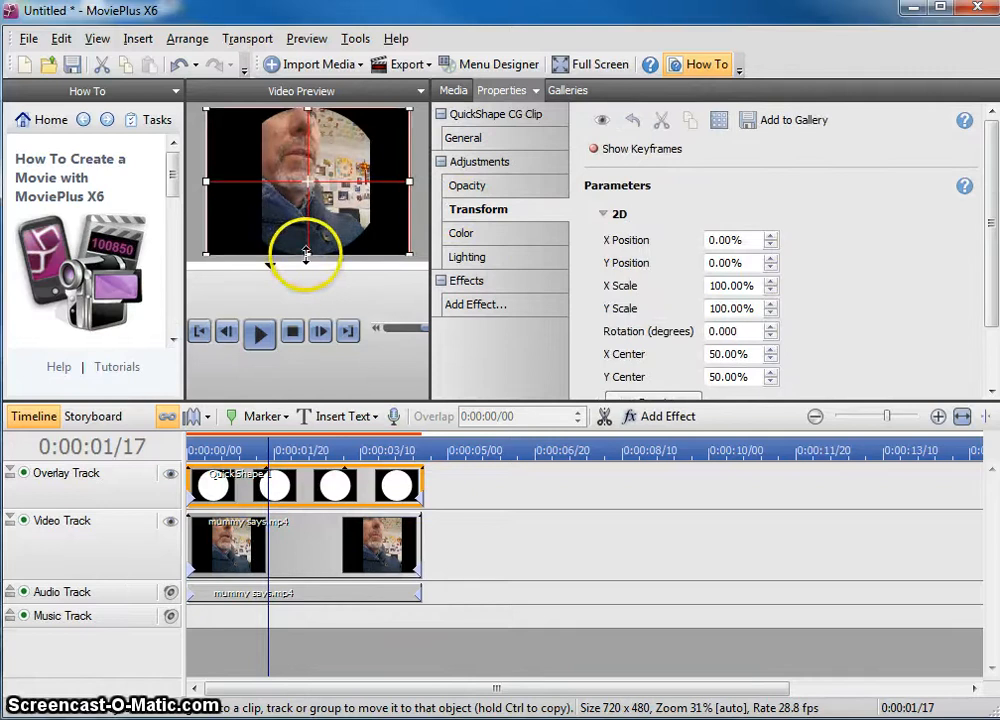
{"action": "left_click_drag", "start_coordinate": [306, 253], "coordinate": [306, 192]}
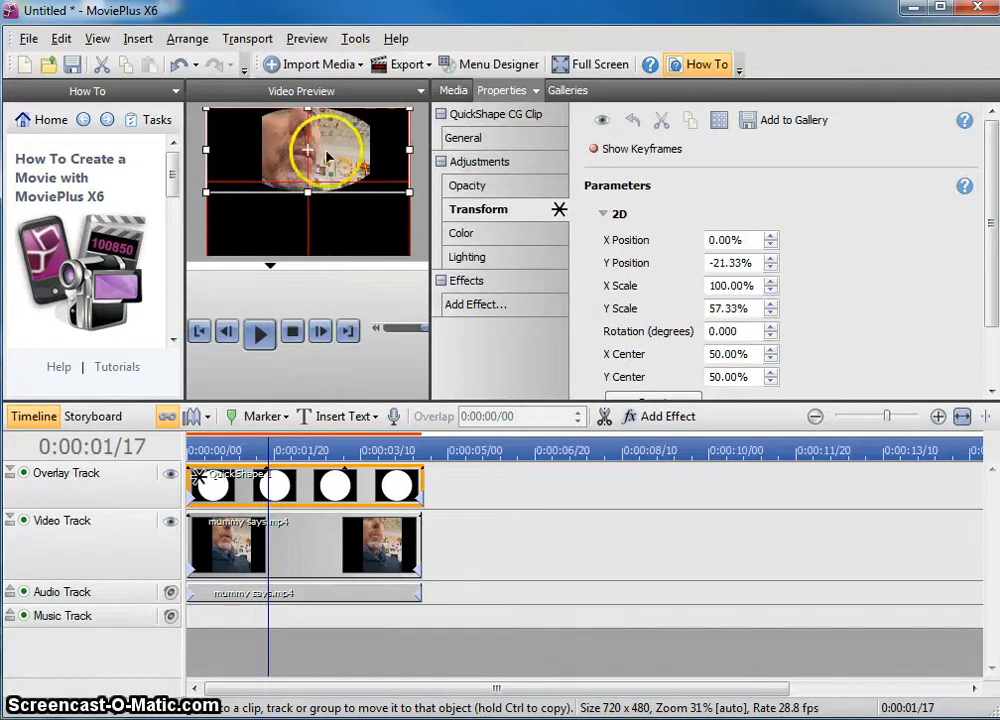
{"action": "left_click", "coordinate": [408, 276]}
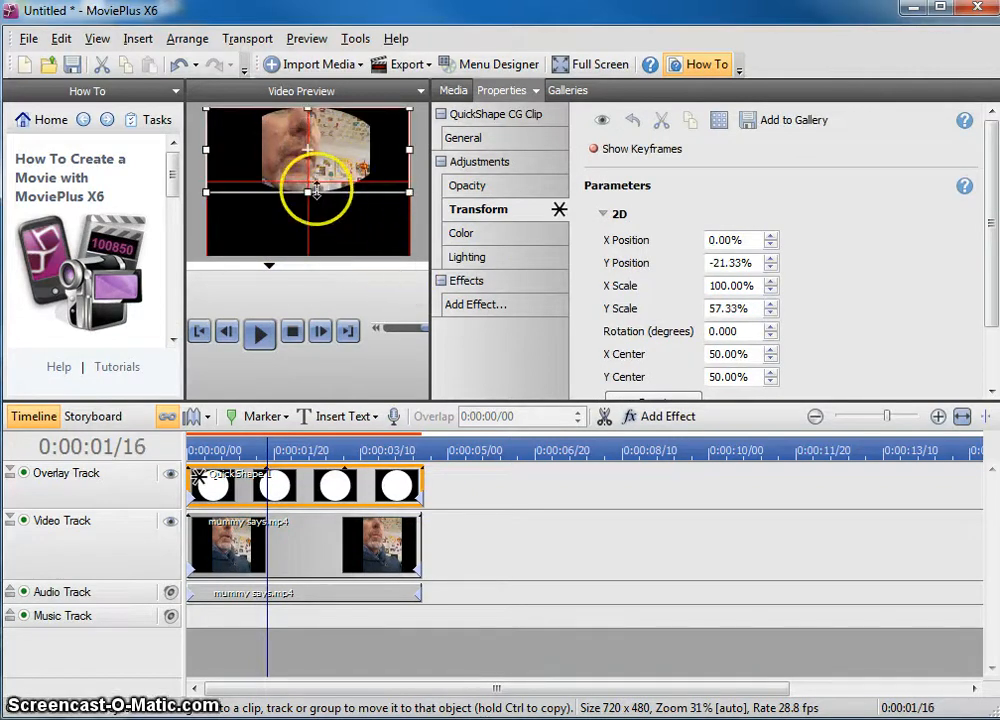
{"action": "left_click_drag", "start_coordinate": [301, 105], "coordinate": [322, 146]}
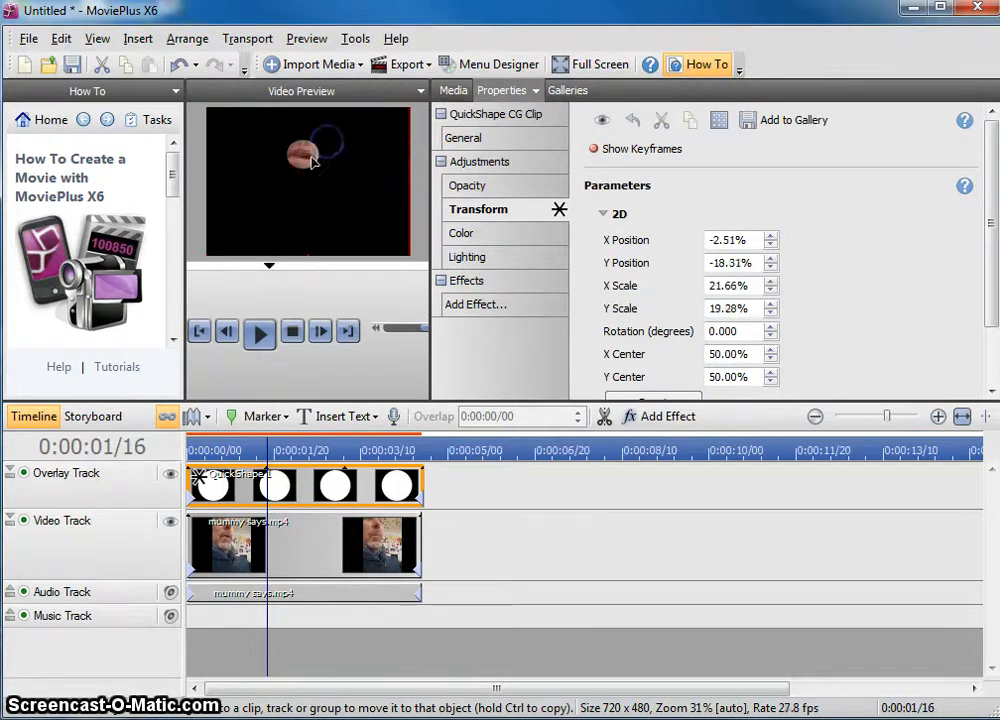
{"action": "left_click", "coordinate": [340, 168]}
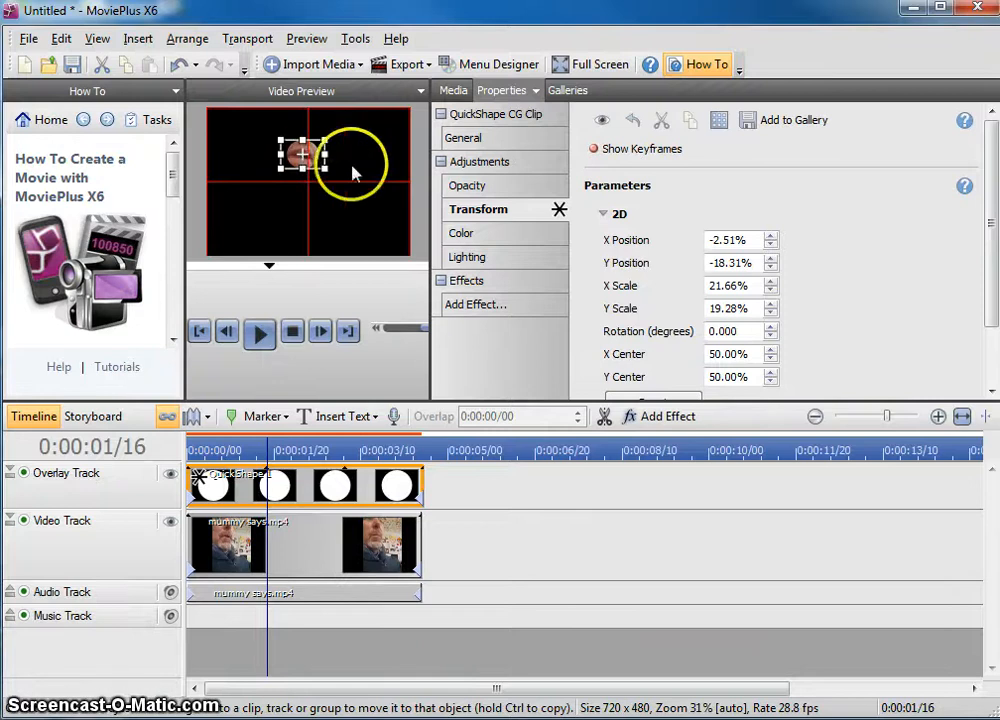
Step: Flatten the mouth mask to about 16% Y scale, with its Y position at about -16.6%
{"action": "left_click", "coordinate": [468, 140]}
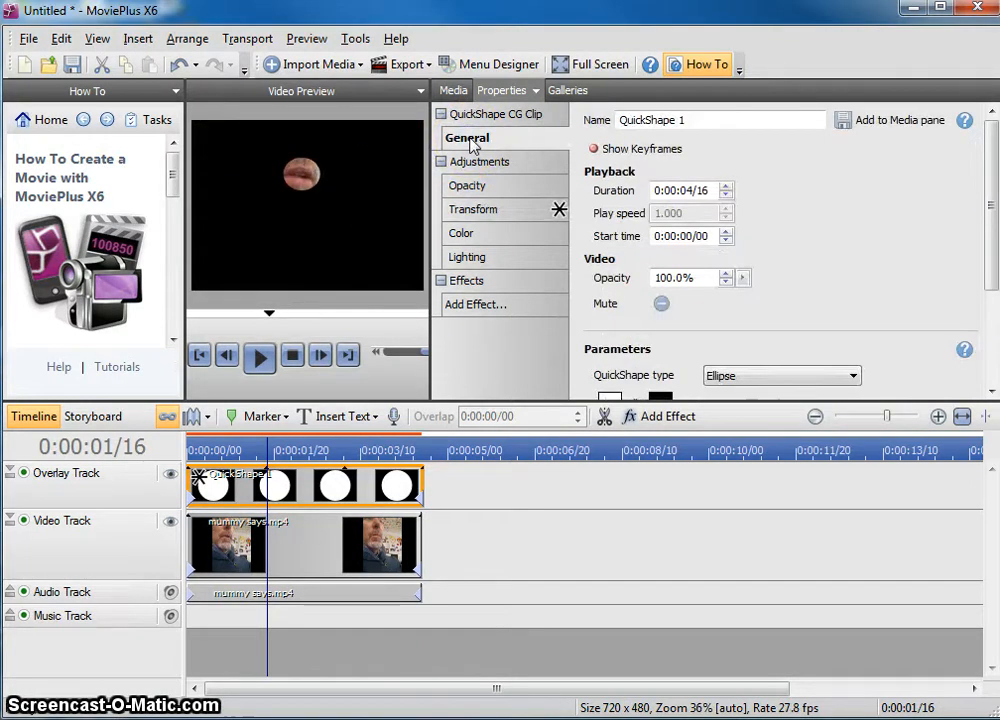
{"action": "left_click", "coordinate": [286, 167]}
{"action": "left_click", "coordinate": [455, 208]}
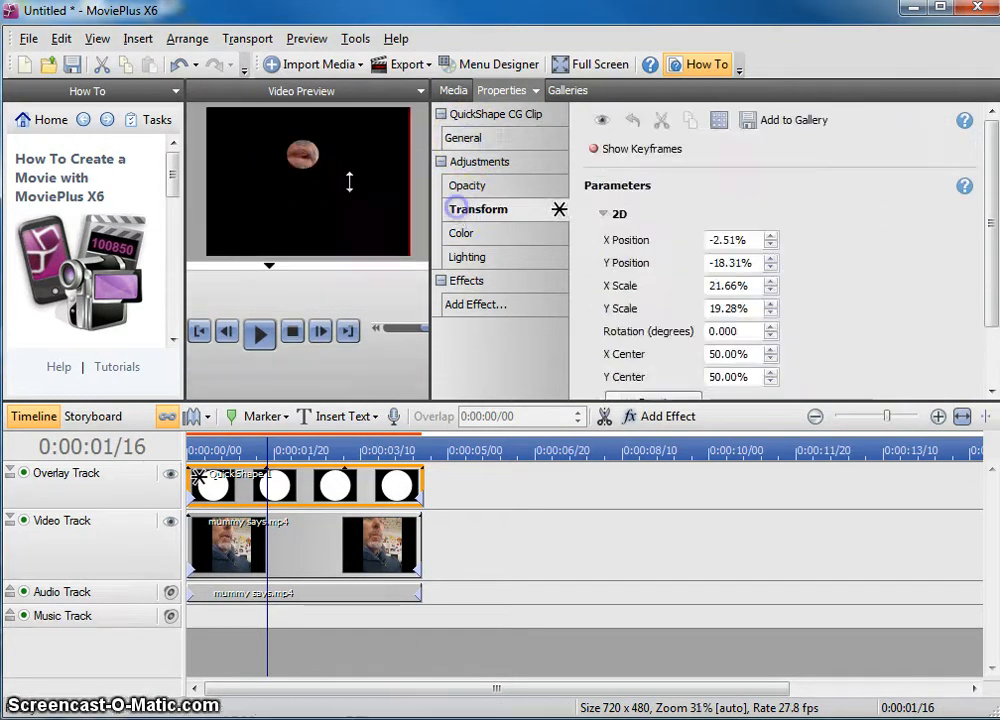
{"action": "left_click", "coordinate": [299, 149]}
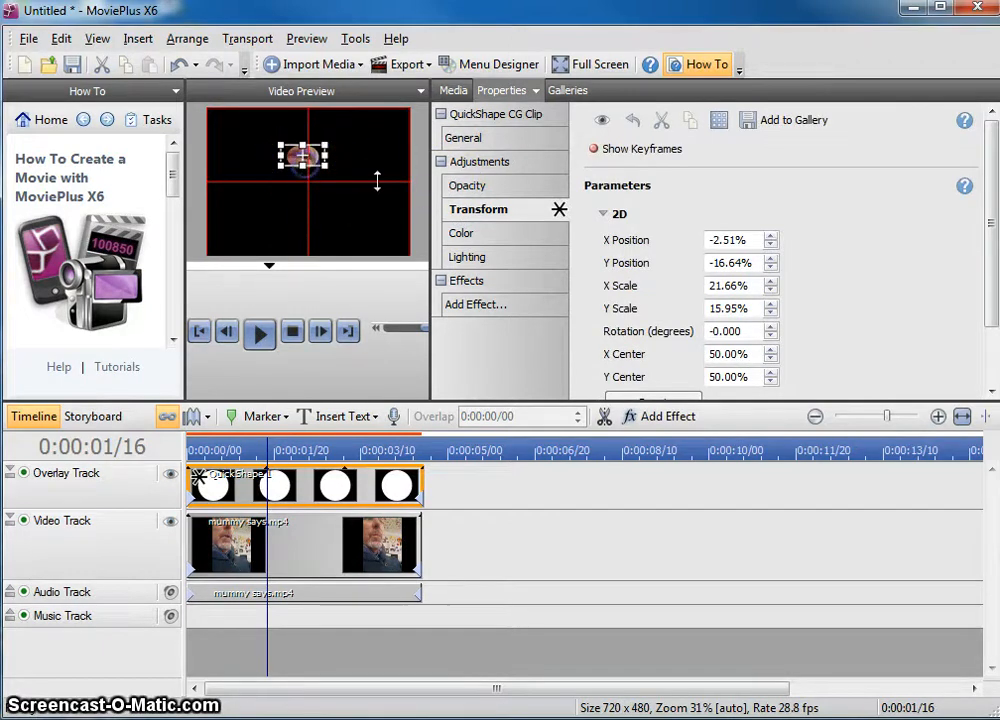
{"action": "left_click", "coordinate": [473, 140]}
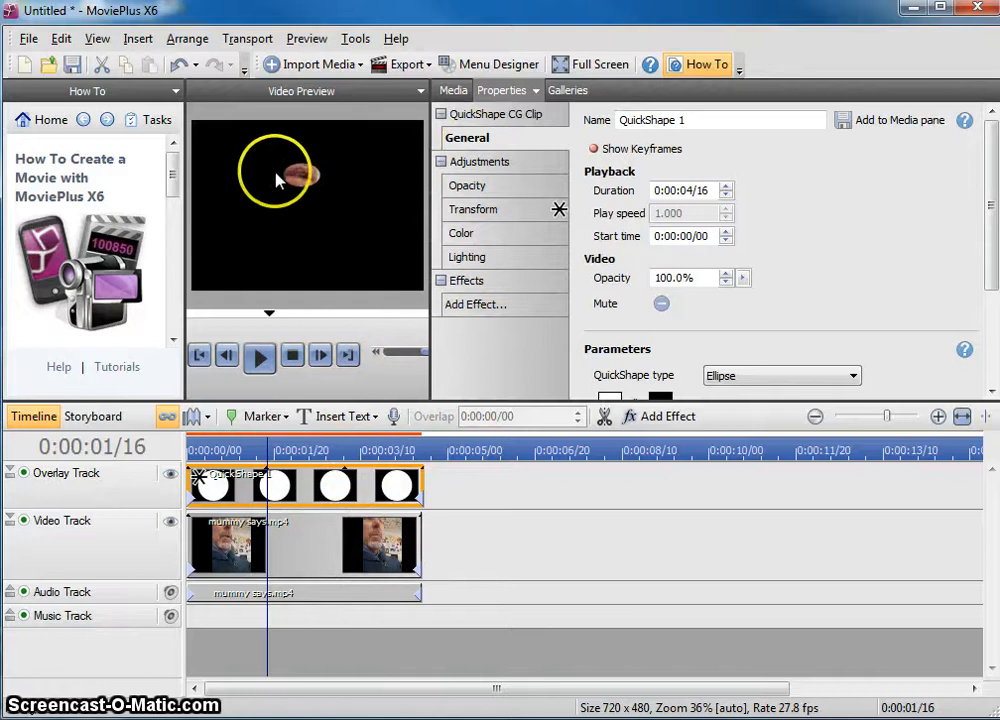
Step: Insert a new video track and move it directly below the Audio Track
{"action": "left_click", "coordinate": [450, 90]}
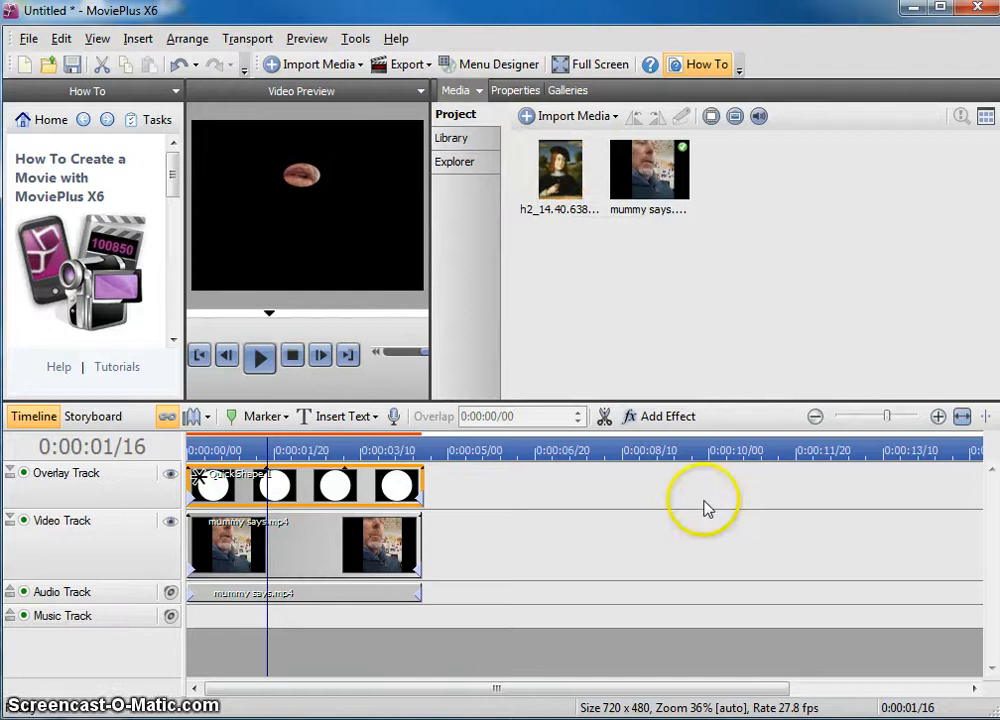
{"action": "left_click", "coordinate": [78, 651]}
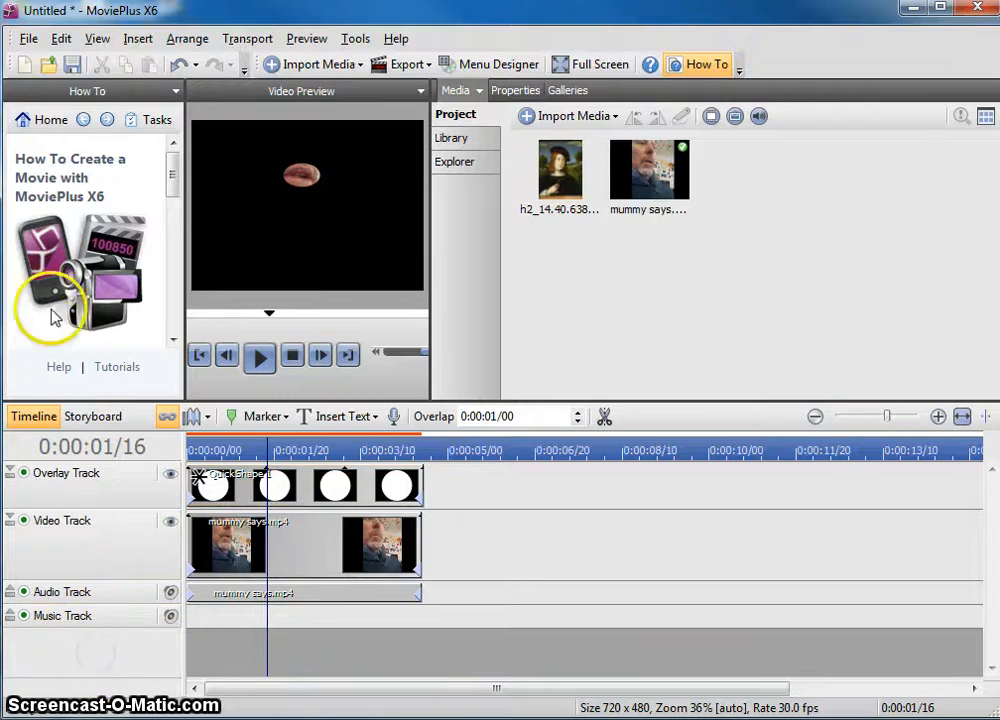
{"action": "left_click", "coordinate": [98, 40]}
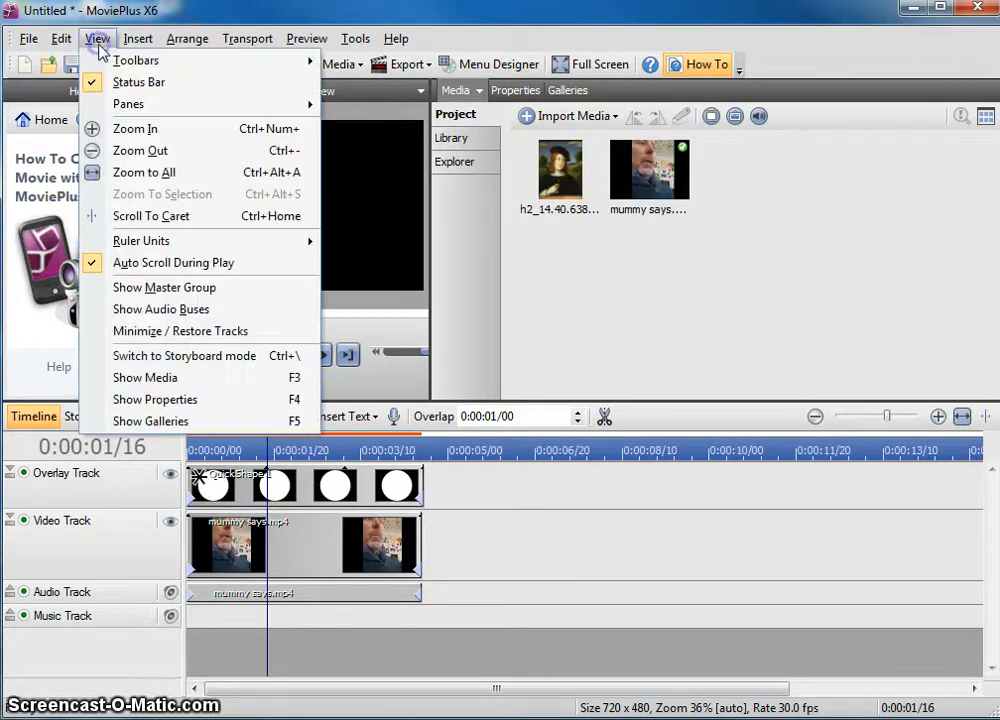
{"action": "left_click", "coordinate": [132, 40]}
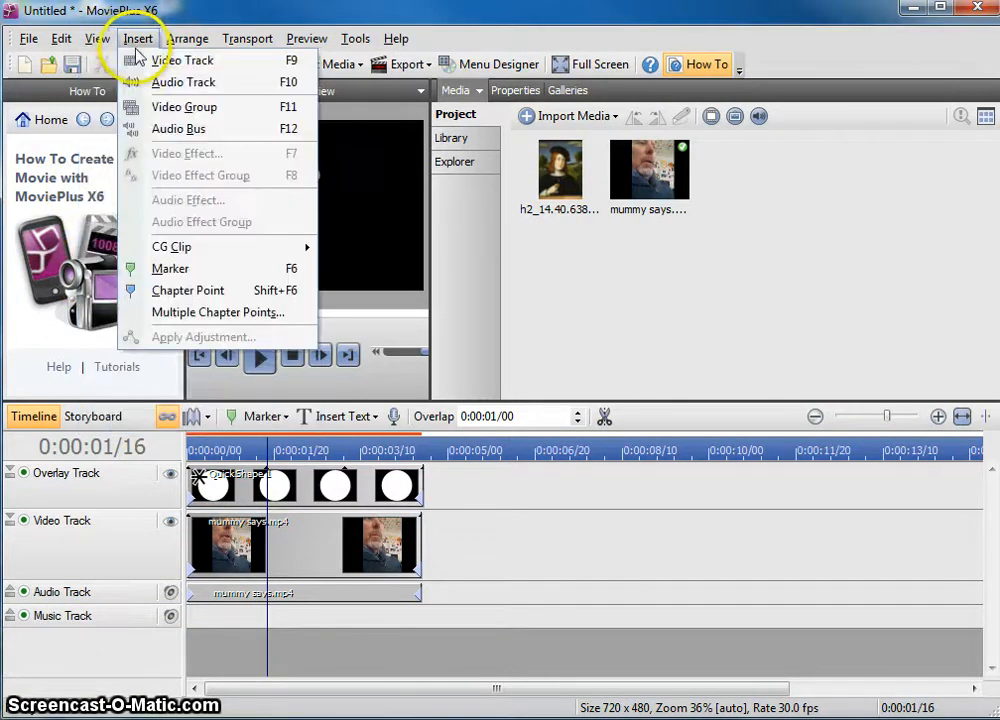
{"action": "left_click", "coordinate": [140, 60]}
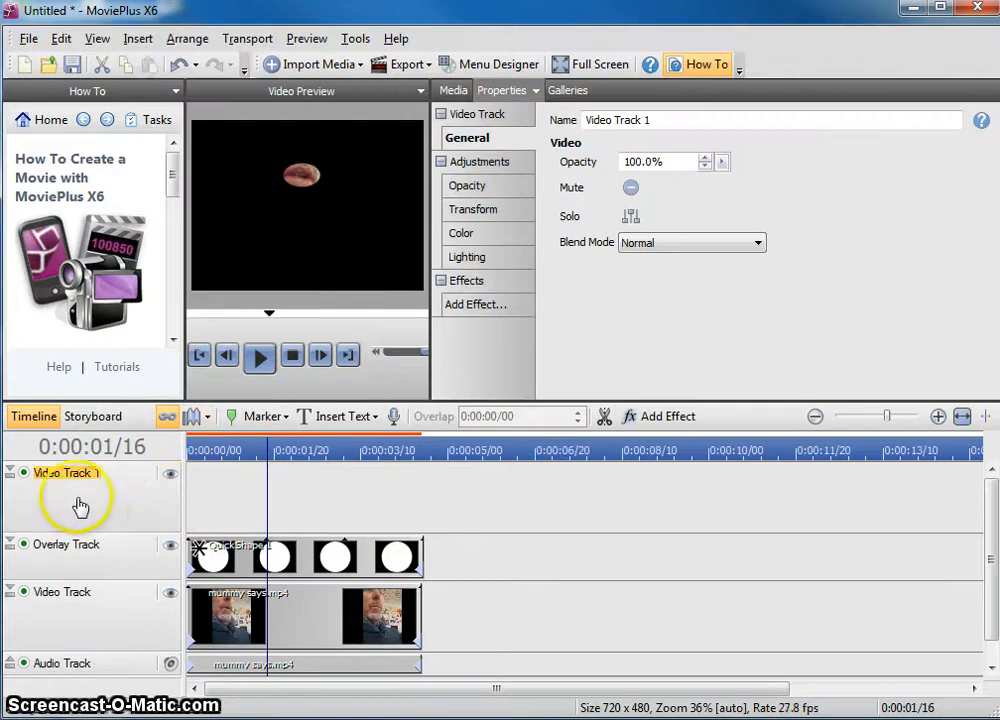
{"action": "left_click_drag", "start_coordinate": [116, 484], "coordinate": [108, 653]}
{"action": "scroll", "coordinate": [176, 622], "scroll_direction": "up", "scroll_amount": 1}
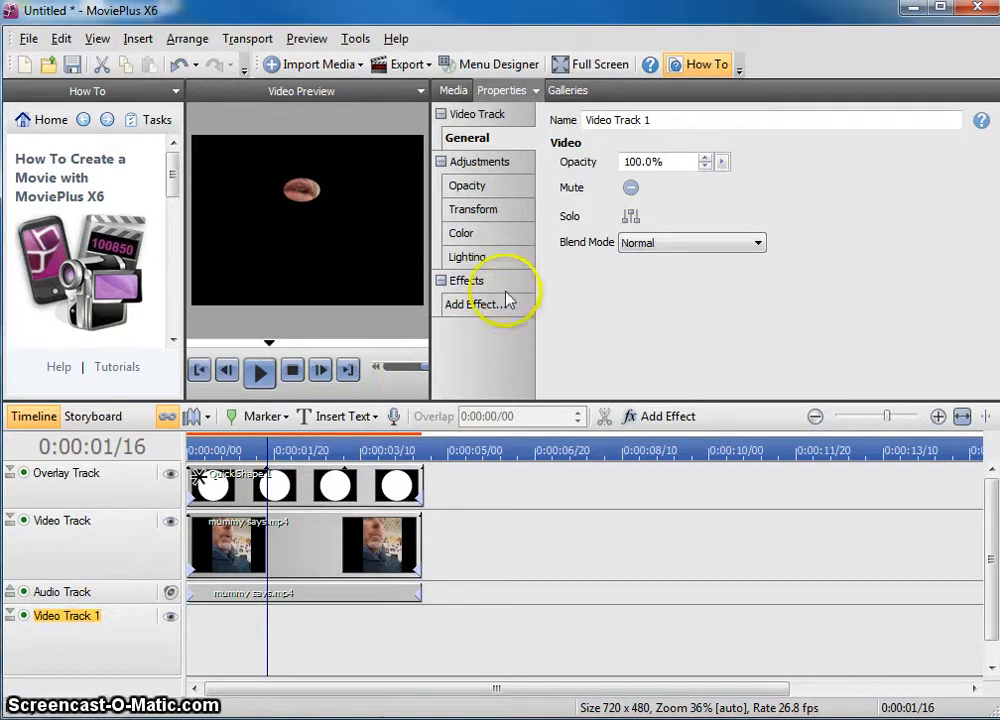
Step: Place the portrait image h2_14.40.638.jpg at the start of the new video track
{"action": "left_click", "coordinate": [449, 90]}
{"action": "left_click_drag", "start_coordinate": [553, 160], "coordinate": [335, 663]}
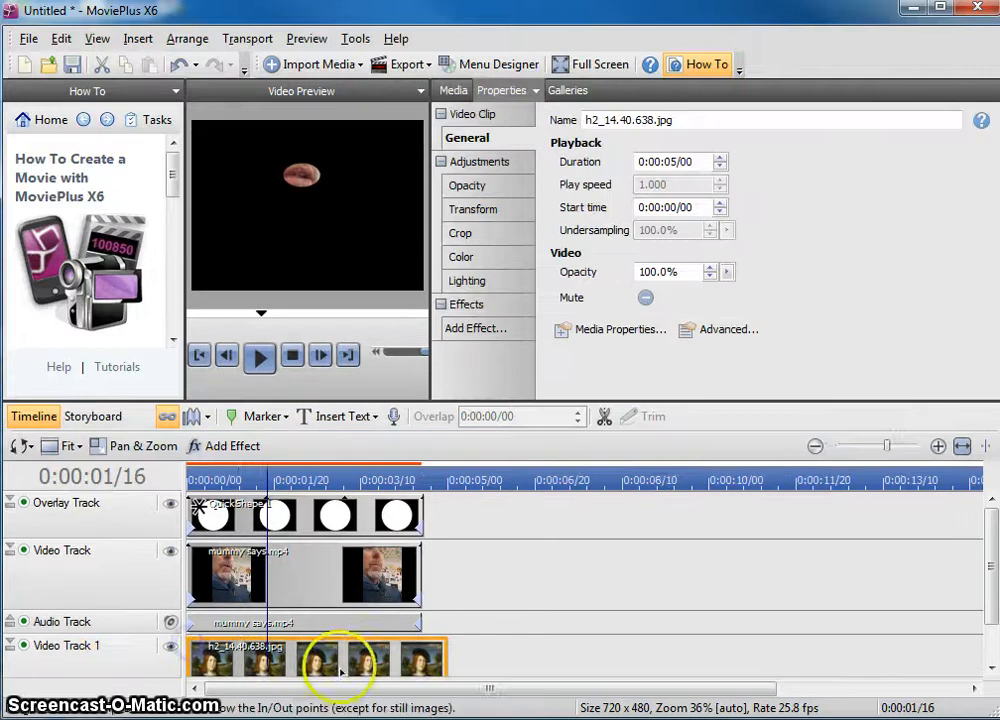
{"action": "left_click", "coordinate": [495, 600]}
{"action": "scroll", "coordinate": [490, 607], "scroll_direction": "up", "scroll_amount": 2}
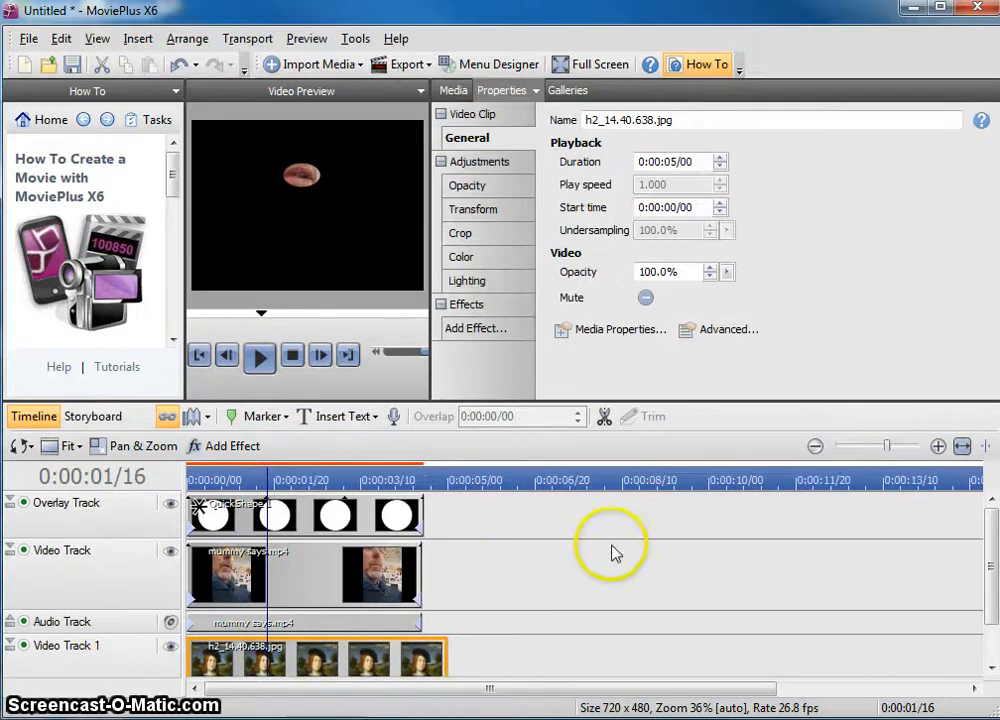
{"action": "scroll", "coordinate": [503, 573], "scroll_direction": "up", "scroll_amount": 1}
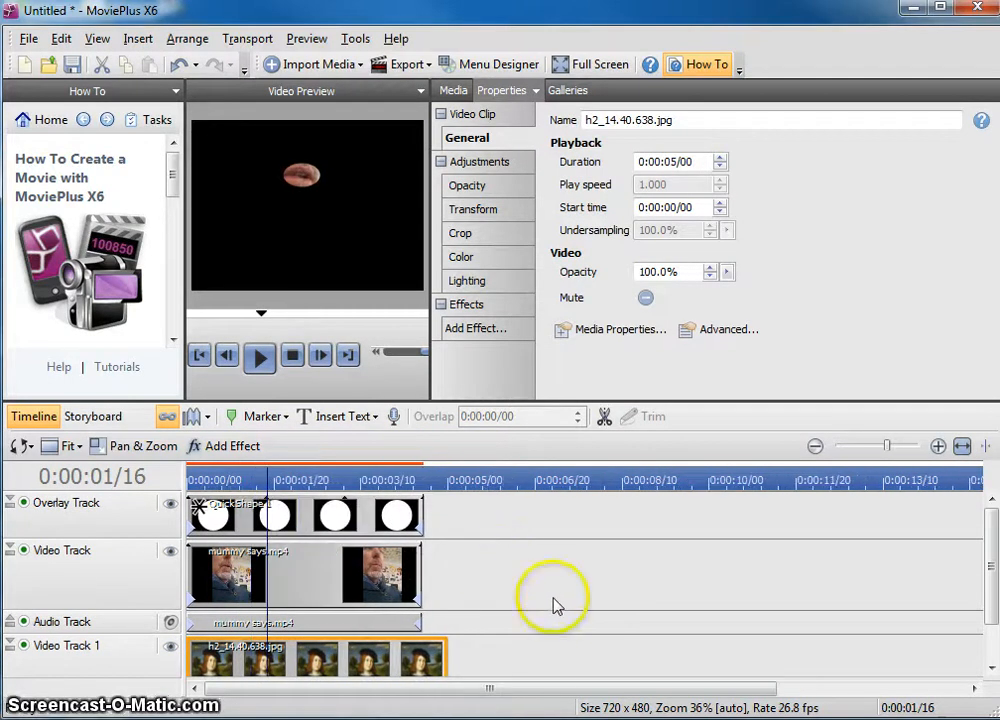
Step: Trim the portrait image clip to 0:00:04/16 so it ends with the video clip
{"action": "left_click_drag", "start_coordinate": [988, 520], "coordinate": [993, 571]}
{"action": "left_click_drag", "start_coordinate": [446, 622], "coordinate": [425, 628]}
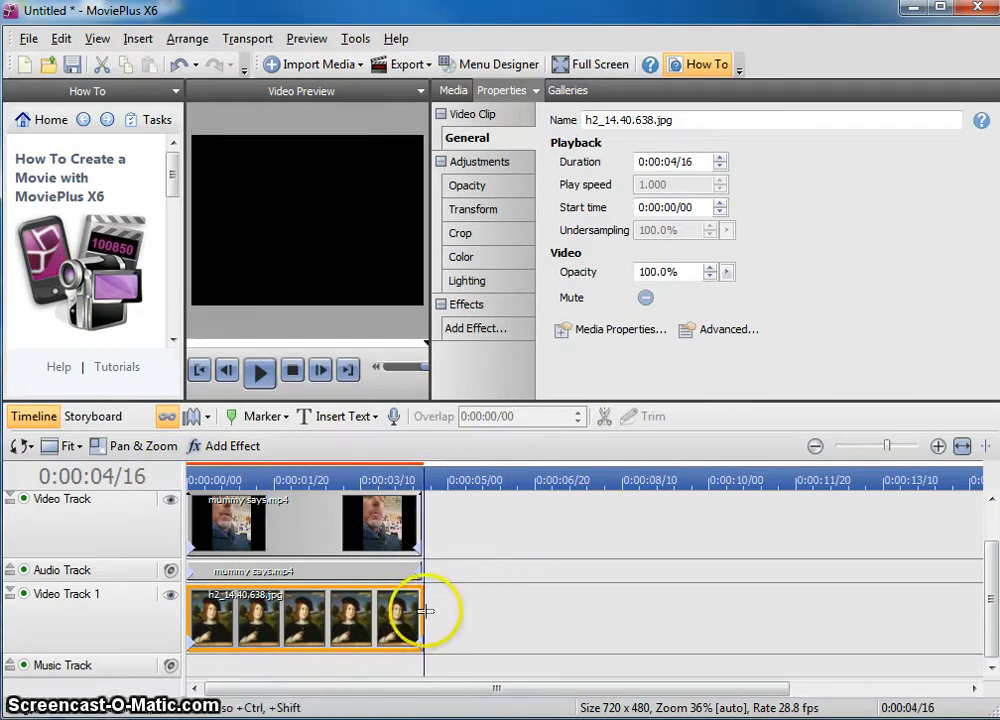
{"action": "left_click_drag", "start_coordinate": [424, 614], "coordinate": [424, 617]}
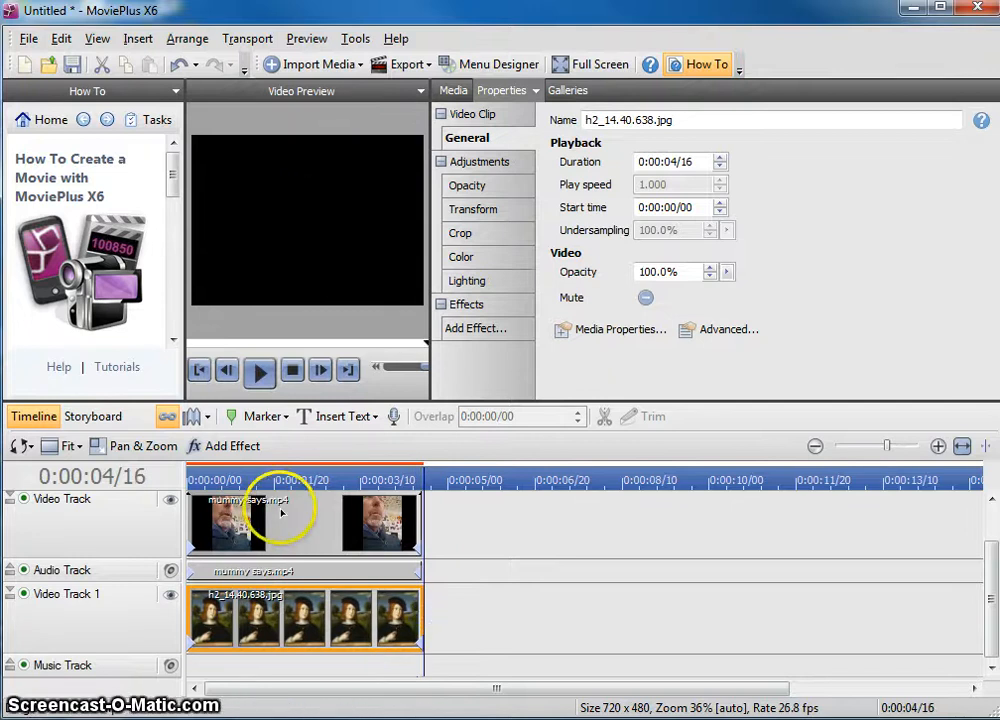
Step: Insert a video group above the portrait's track and move the Video Track containing mummy says.mp4 into it
{"action": "scroll", "coordinate": [455, 534], "scroll_direction": "up", "scroll_amount": 2}
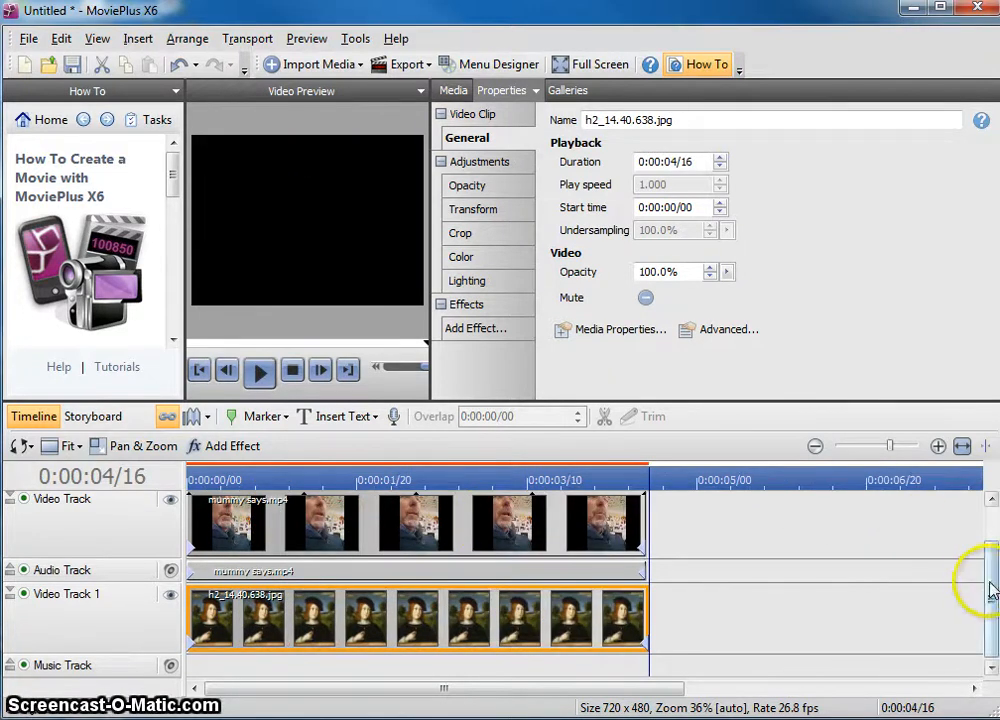
{"action": "left_click_drag", "start_coordinate": [989, 584], "coordinate": [986, 526]}
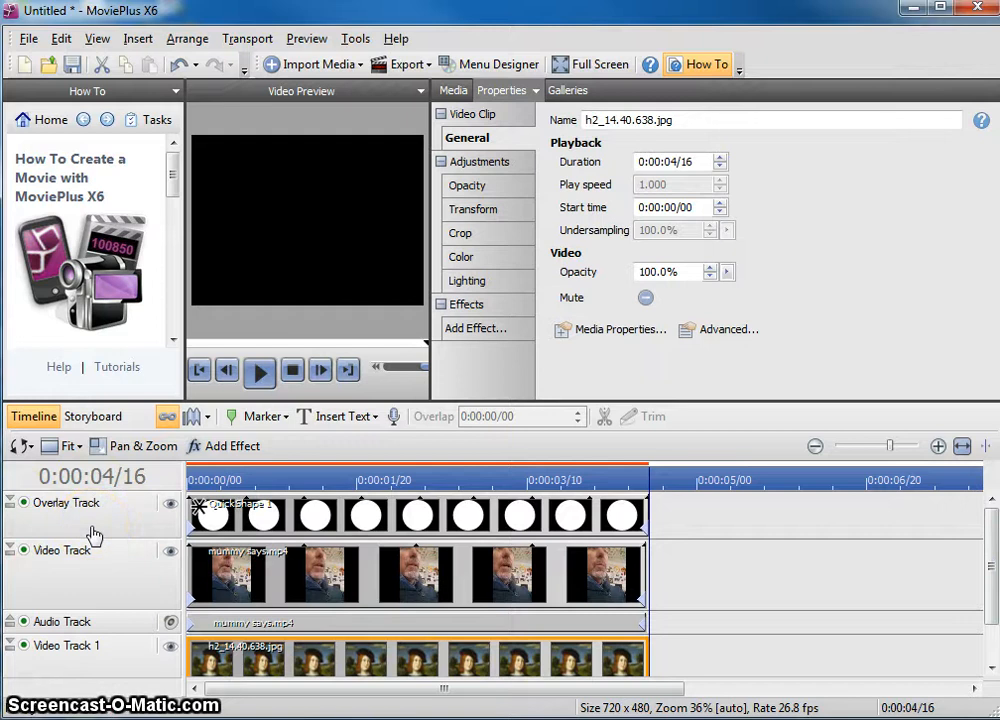
{"action": "left_click", "coordinate": [138, 38]}
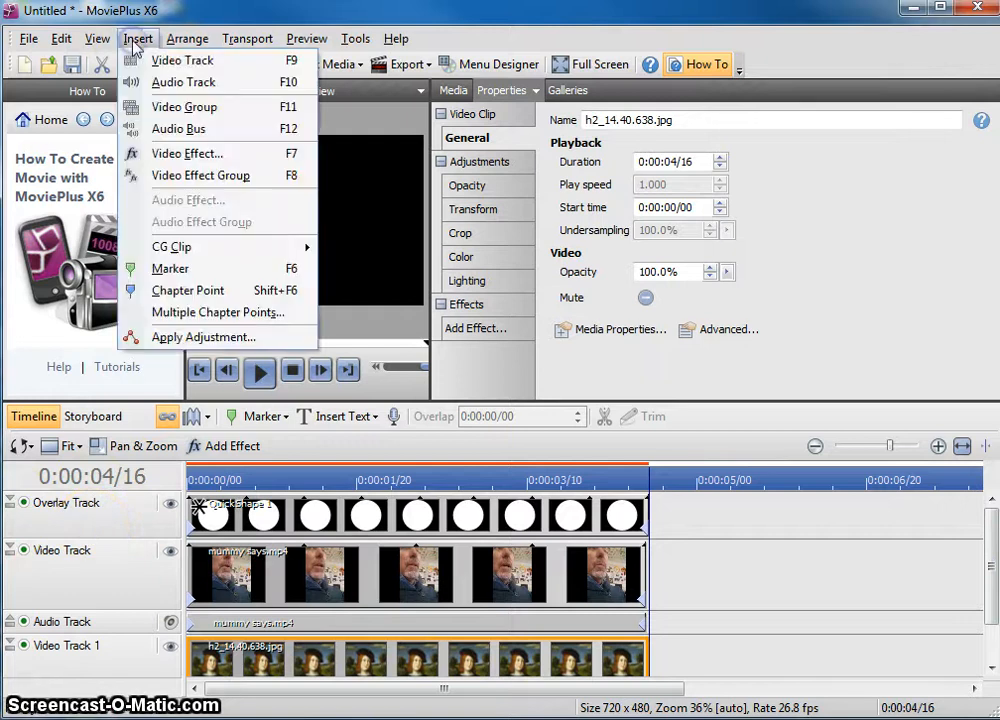
{"action": "left_click", "coordinate": [200, 106]}
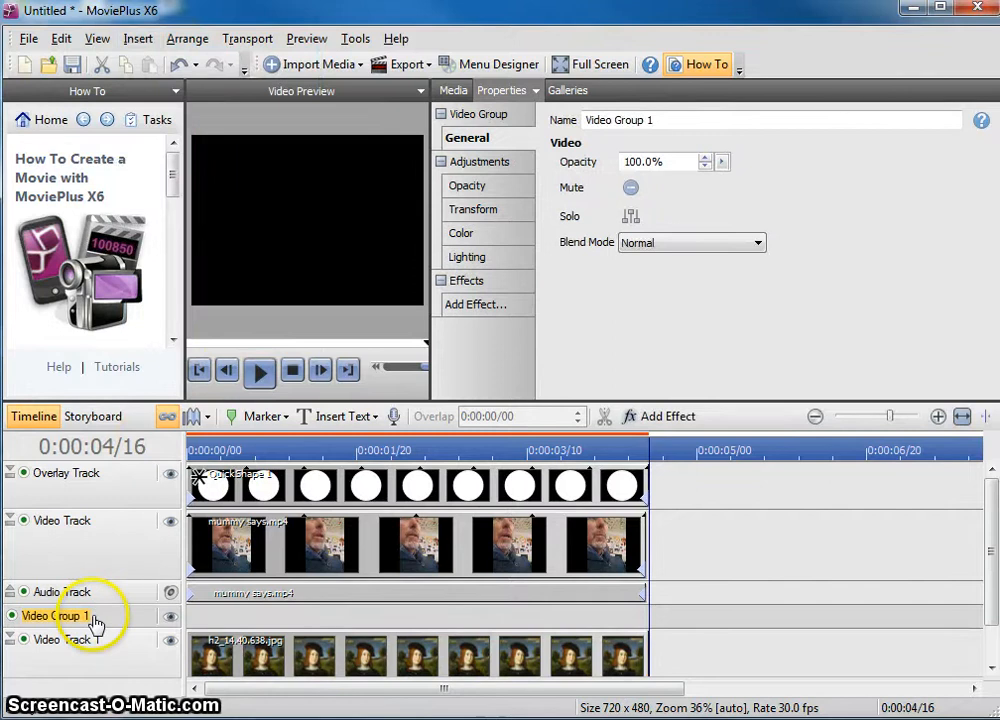
{"action": "left_click", "coordinate": [103, 545]}
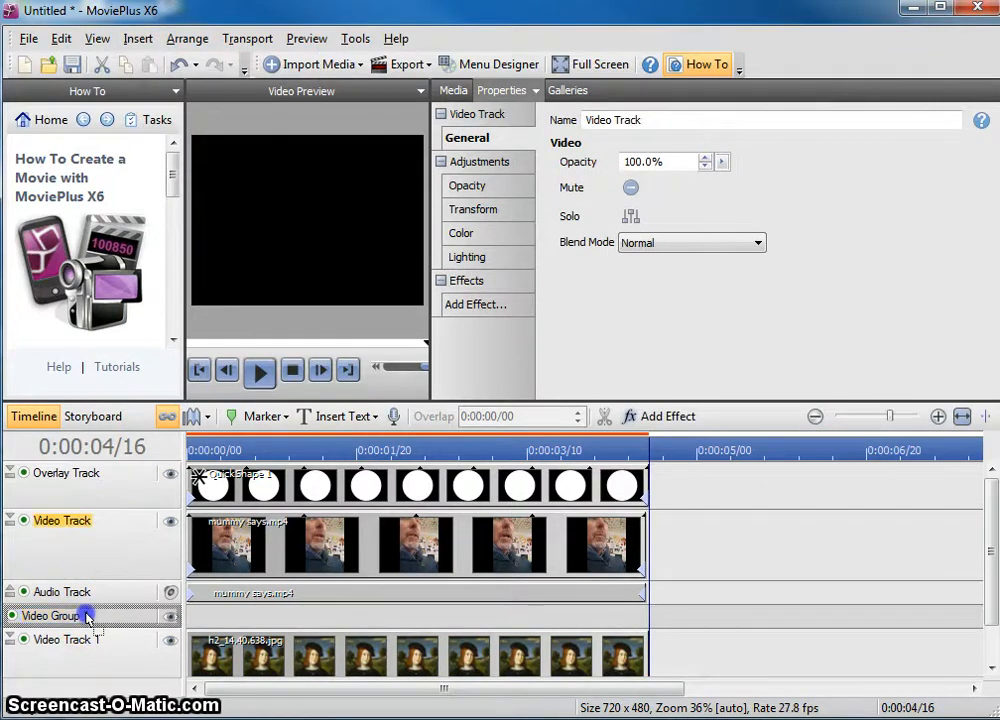
{"action": "left_click_drag", "start_coordinate": [86, 617], "coordinate": [83, 613]}
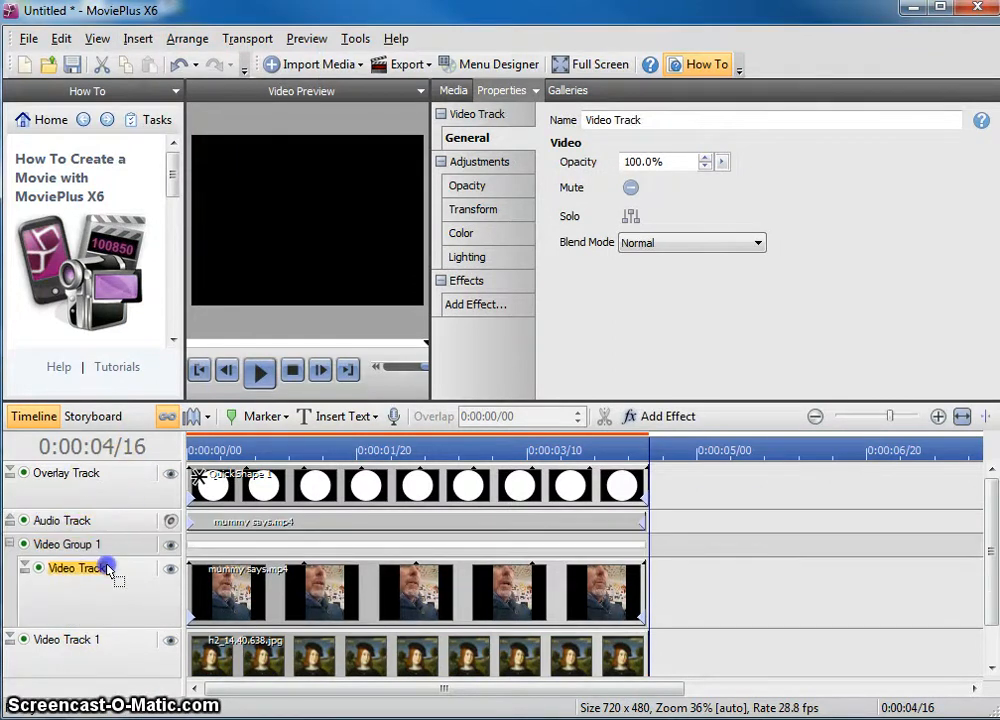
Step: Move the Overlay Track into Video Group 1 above the Video Track and preview the composite at 0:00:00/23
{"action": "left_click_drag", "start_coordinate": [107, 566], "coordinate": [107, 570]}
{"action": "left_click", "coordinate": [90, 498]}
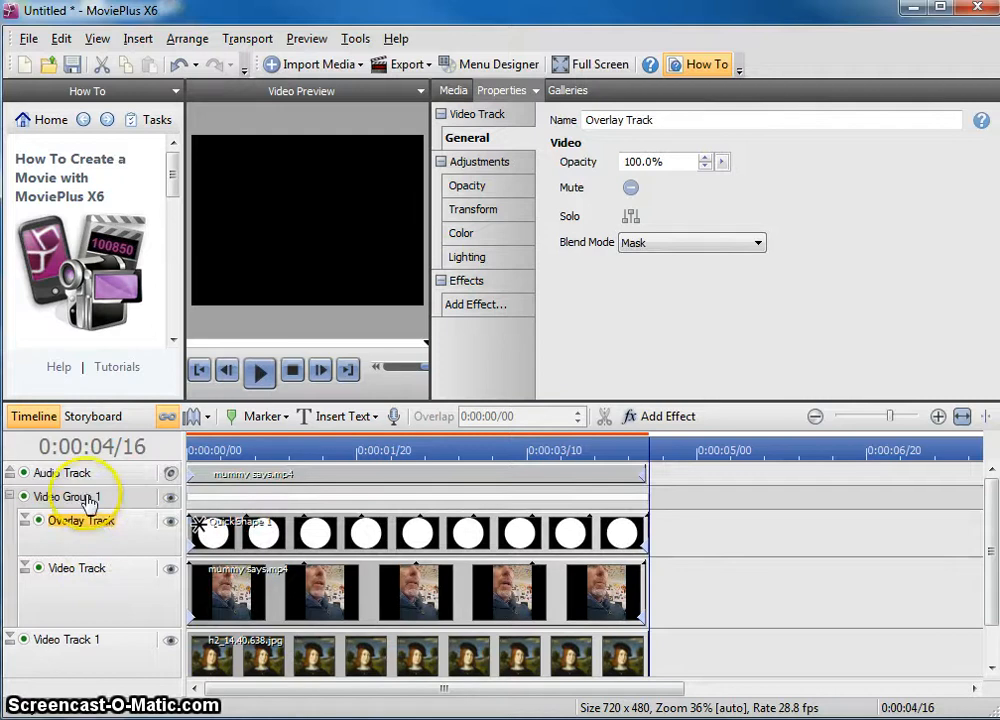
{"action": "left_click", "coordinate": [79, 522]}
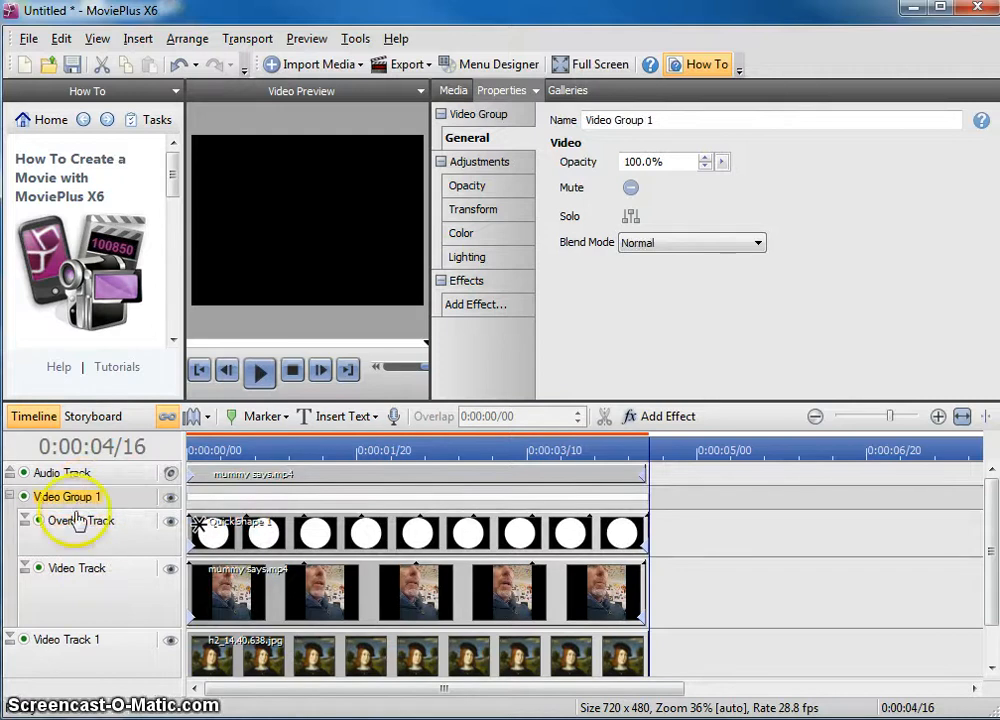
{"action": "left_click", "coordinate": [76, 582]}
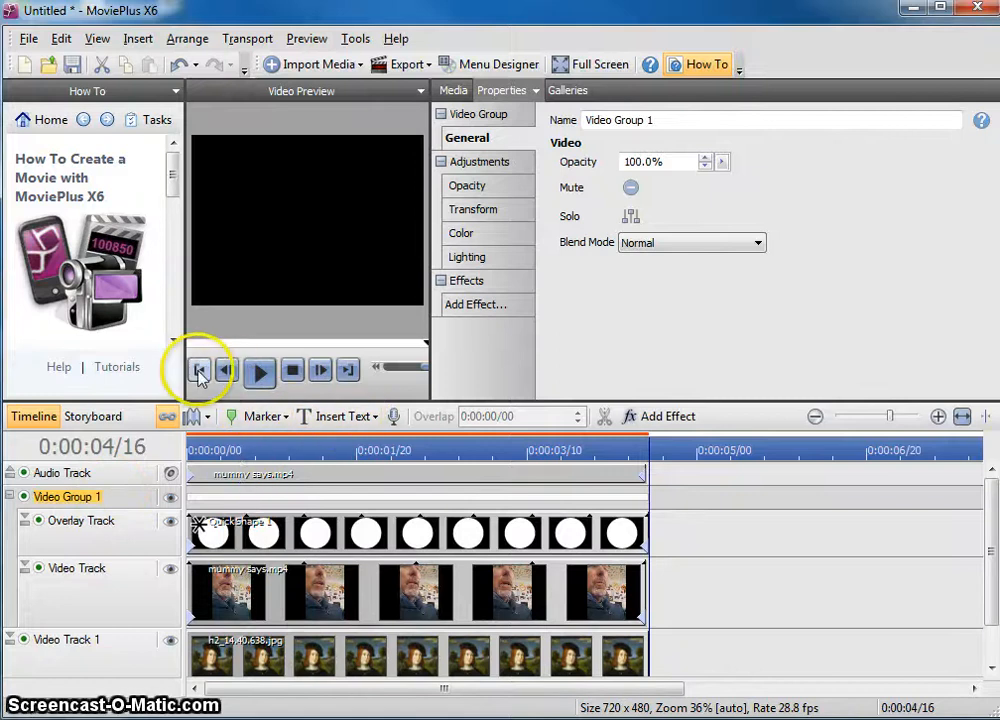
{"action": "left_click", "coordinate": [260, 455]}
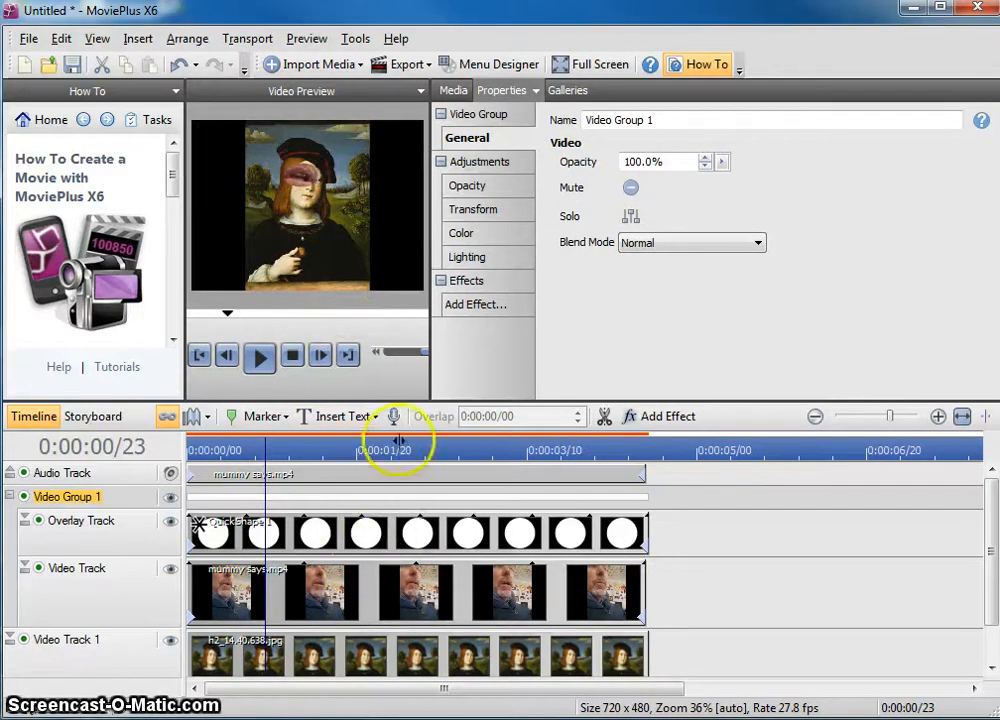
{"action": "left_click_drag", "start_coordinate": [307, 186], "coordinate": [310, 205]}
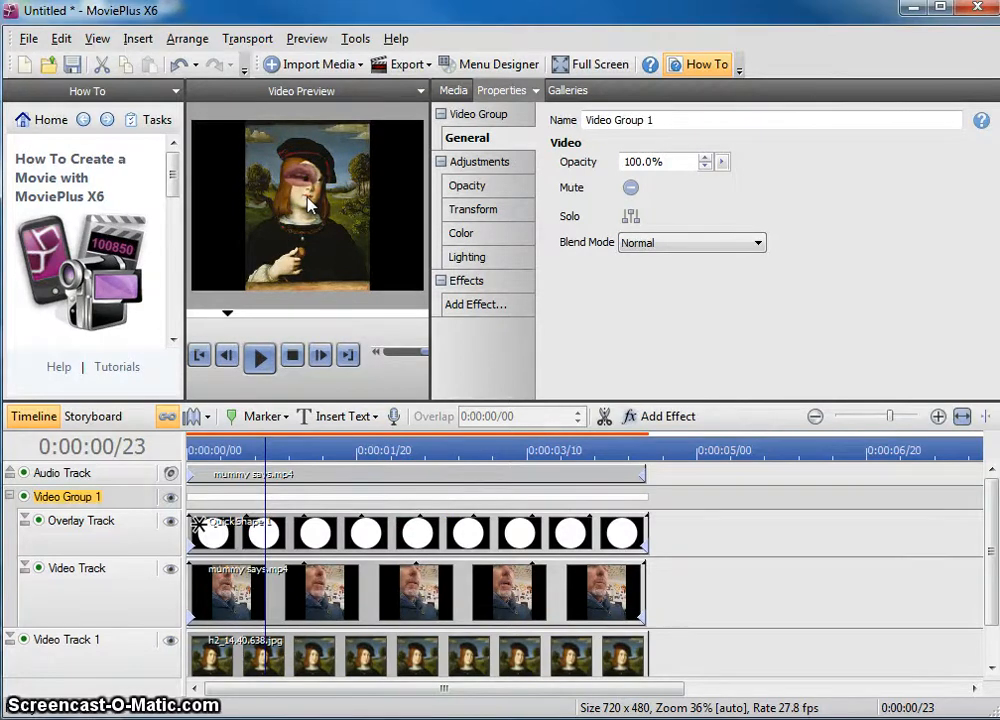
Step: Move the QuickShape ellipse mask over the portrait's mouth at about X 0%, Y -5.5%, and shrink it to about 17% by 11%
{"action": "left_click", "coordinate": [390, 537]}
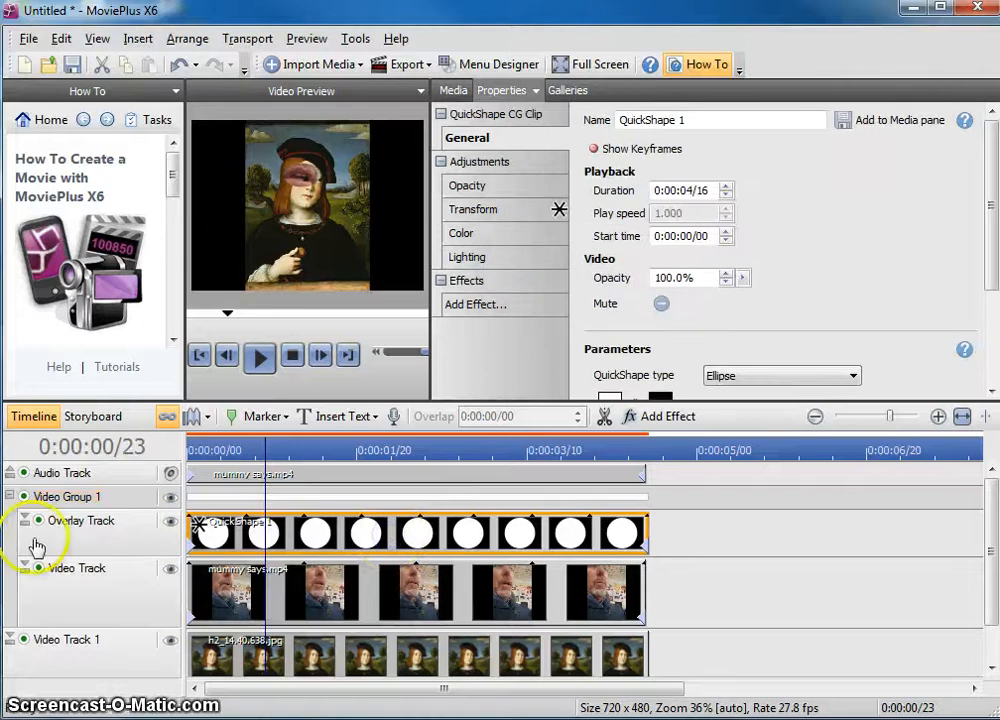
{"action": "left_click", "coordinate": [490, 210]}
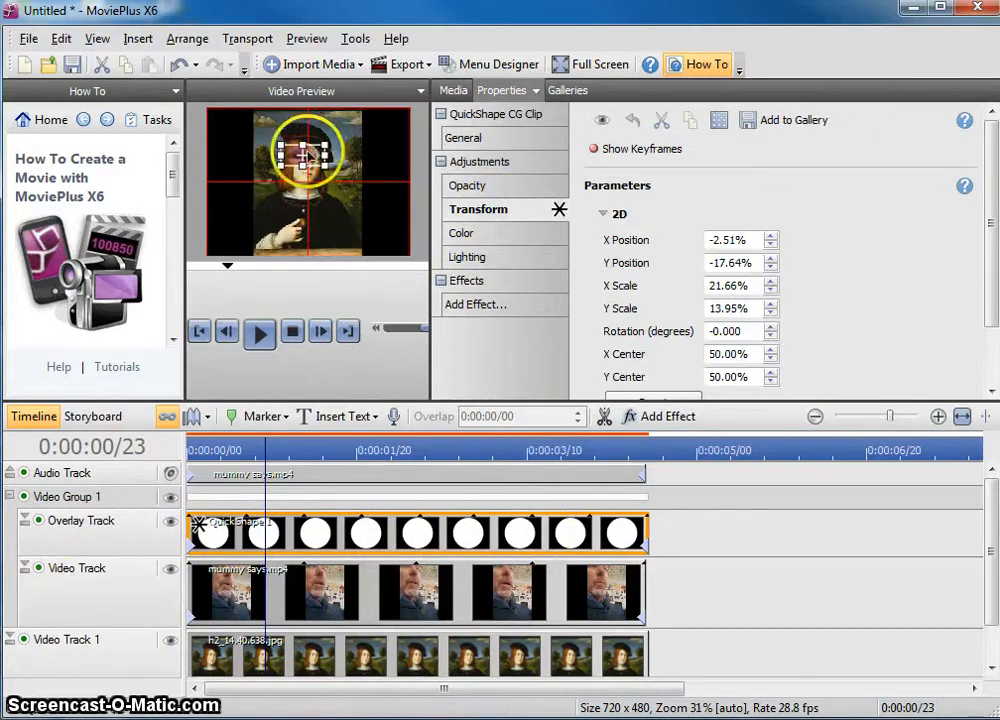
{"action": "left_click_drag", "start_coordinate": [304, 154], "coordinate": [309, 168]}
{"action": "left_click", "coordinate": [333, 158]}
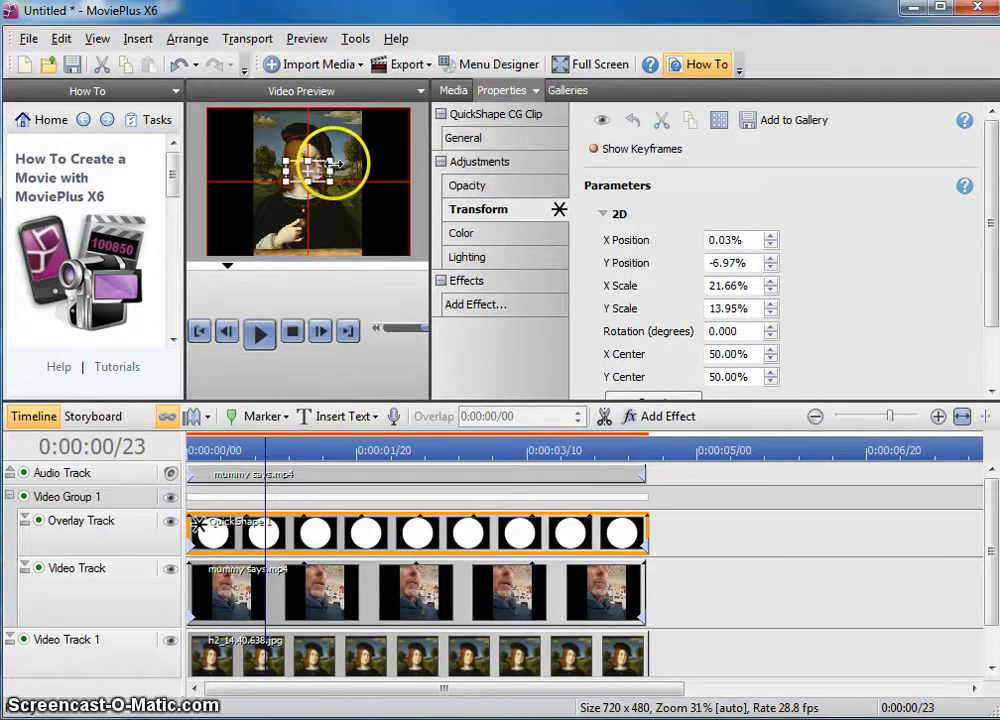
{"action": "left_click_drag", "start_coordinate": [323, 161], "coordinate": [313, 186]}
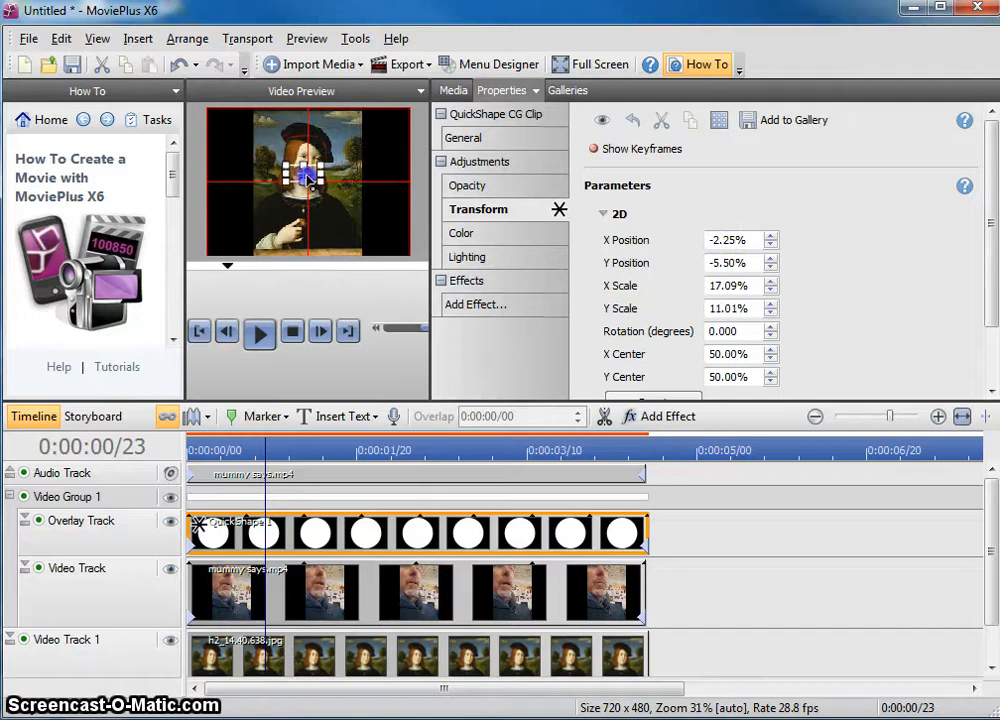
{"action": "left_click_drag", "start_coordinate": [311, 178], "coordinate": [316, 178]}
{"action": "left_click", "coordinate": [488, 140]}
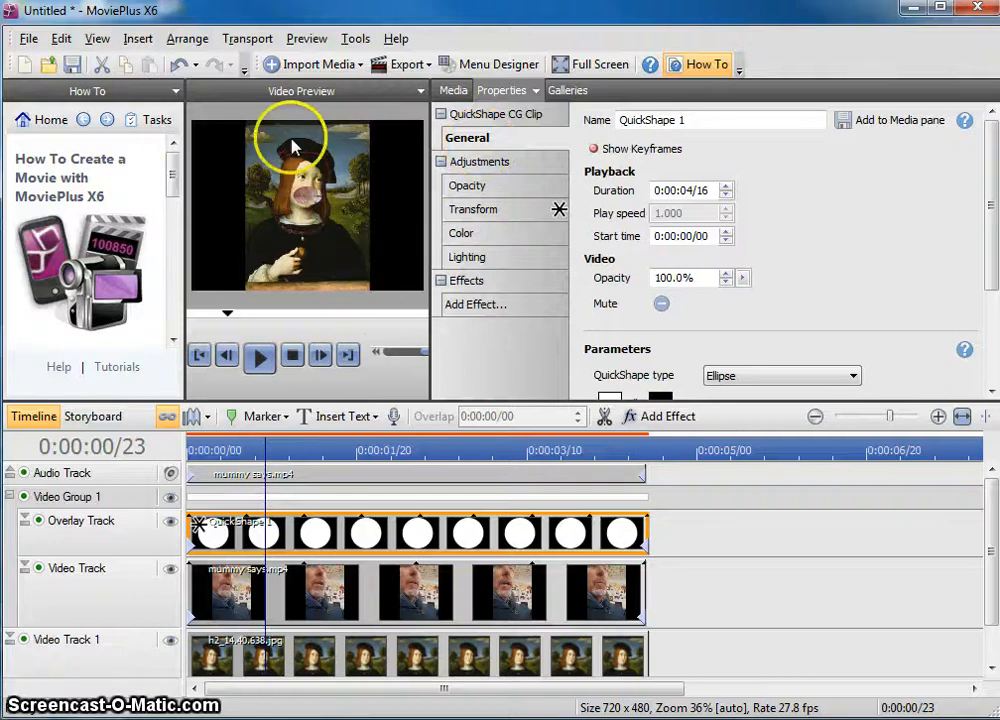
Step: Enlarge the portrait image h2_14.40.638.jpg to about 142% scale, keeping it roughly centred in the frame
{"action": "left_click", "coordinate": [381, 659]}
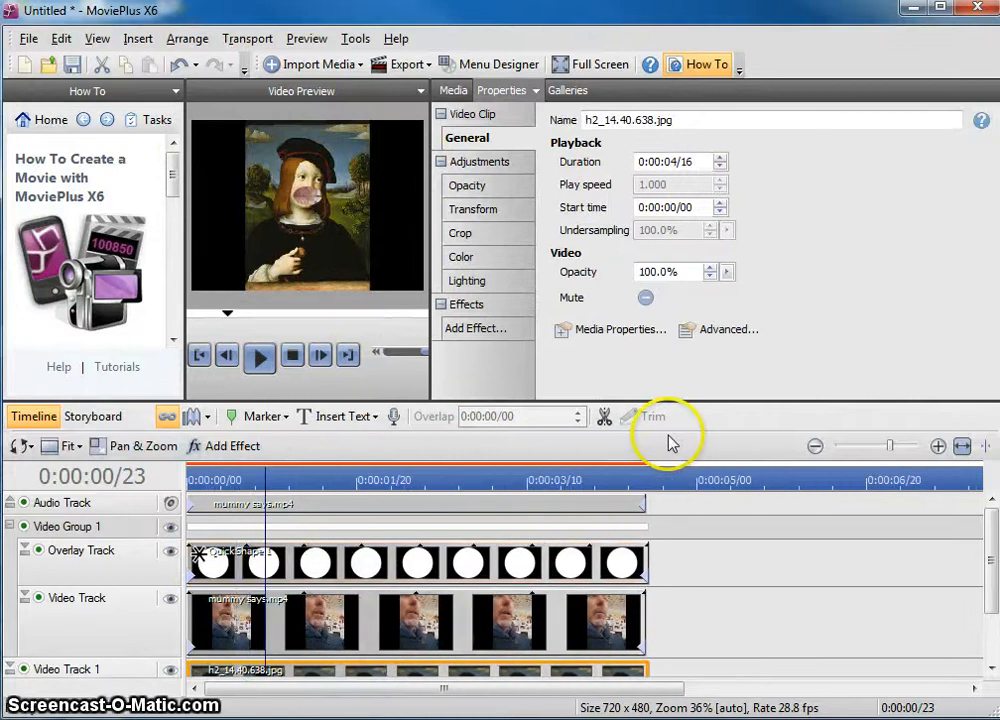
{"action": "left_click_drag", "start_coordinate": [993, 553], "coordinate": [991, 585]}
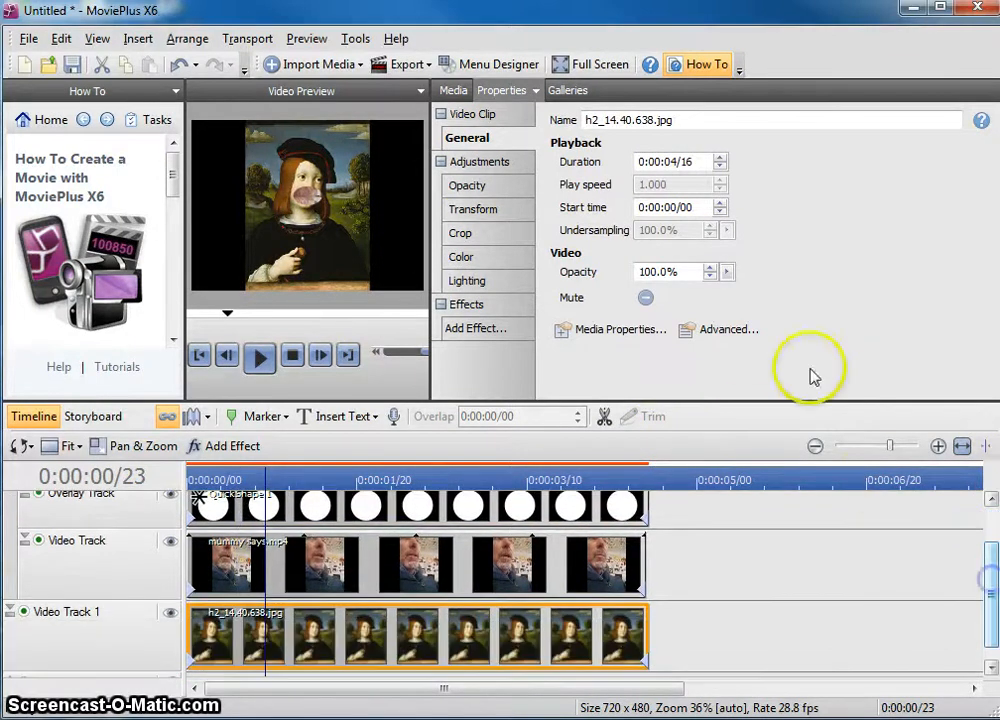
{"action": "left_click", "coordinate": [470, 213]}
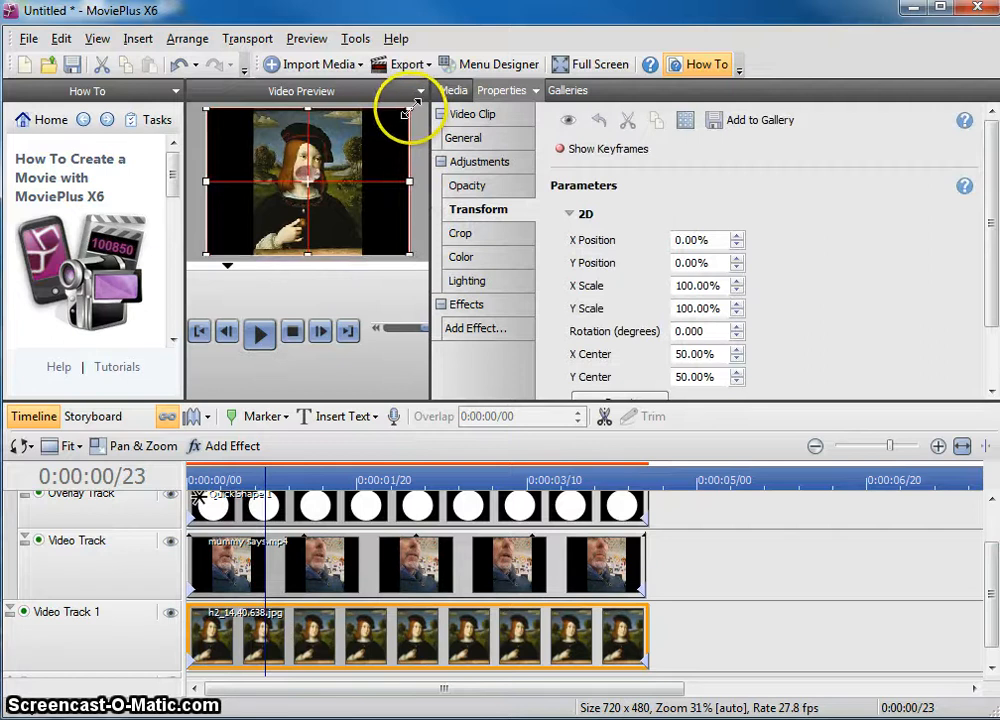
{"action": "left_click_drag", "start_coordinate": [409, 108], "coordinate": [446, 67]}
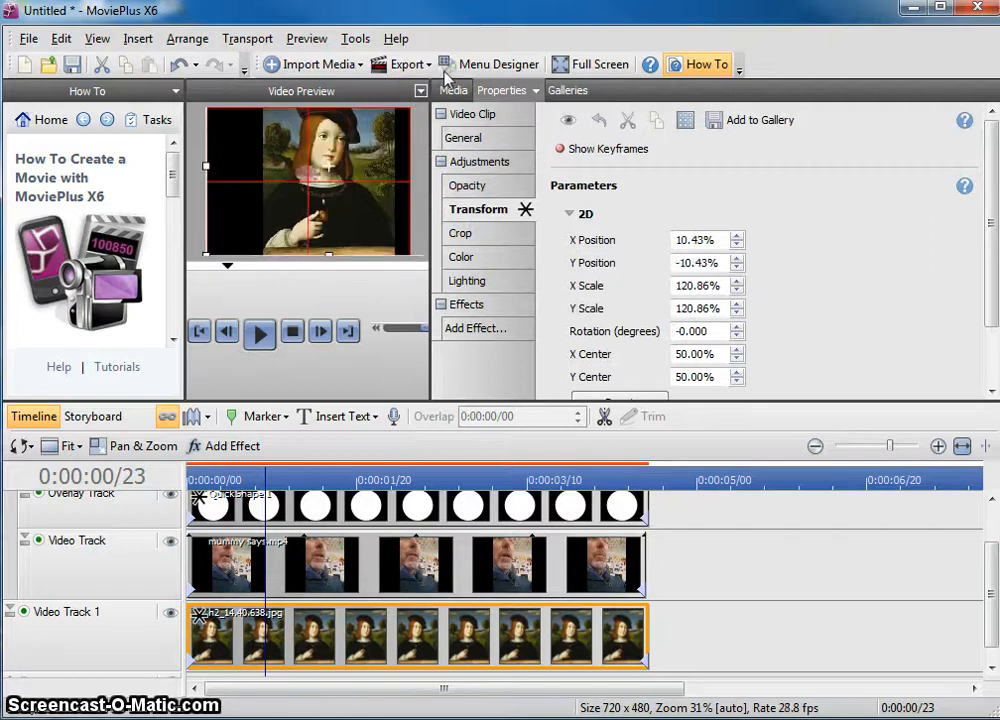
{"action": "left_click_drag", "start_coordinate": [206, 255], "coordinate": [166, 278]}
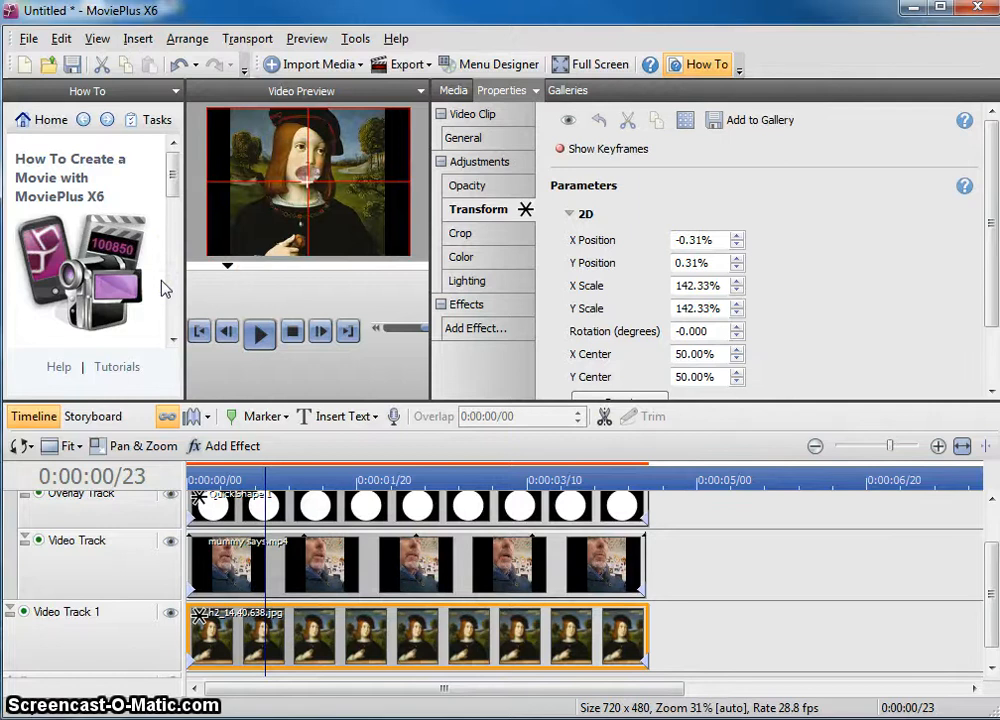
Step: Shrink the QuickShape ellipse mask to about 15% by 10% and position it at about X 0%, Y -4.8%
{"action": "left_click", "coordinate": [398, 503]}
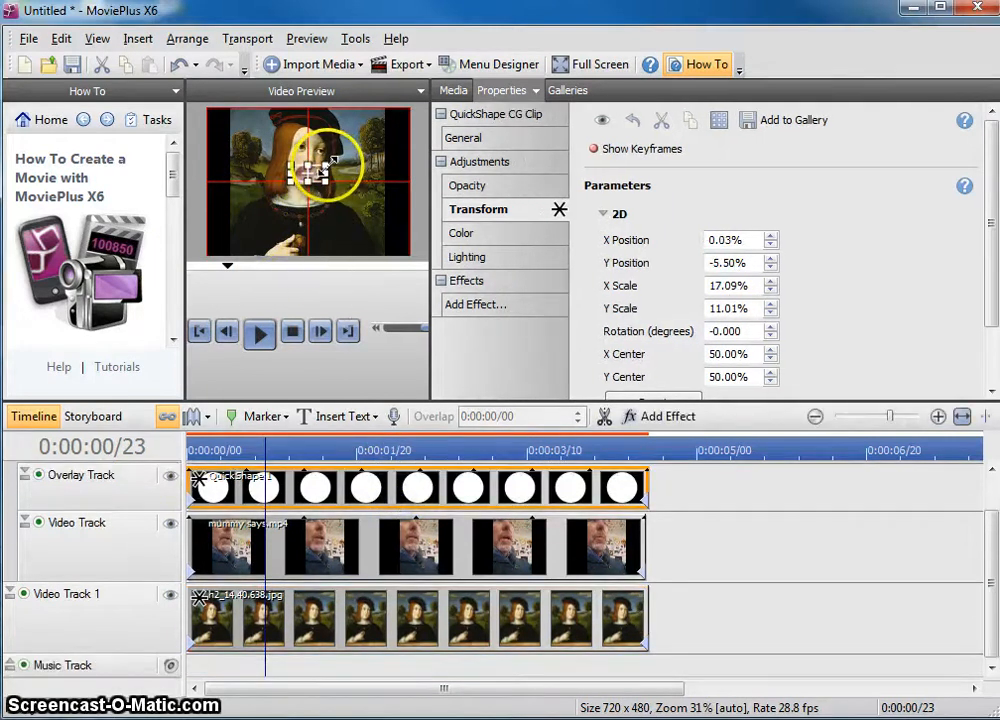
{"action": "left_click_drag", "start_coordinate": [323, 166], "coordinate": [311, 178]}
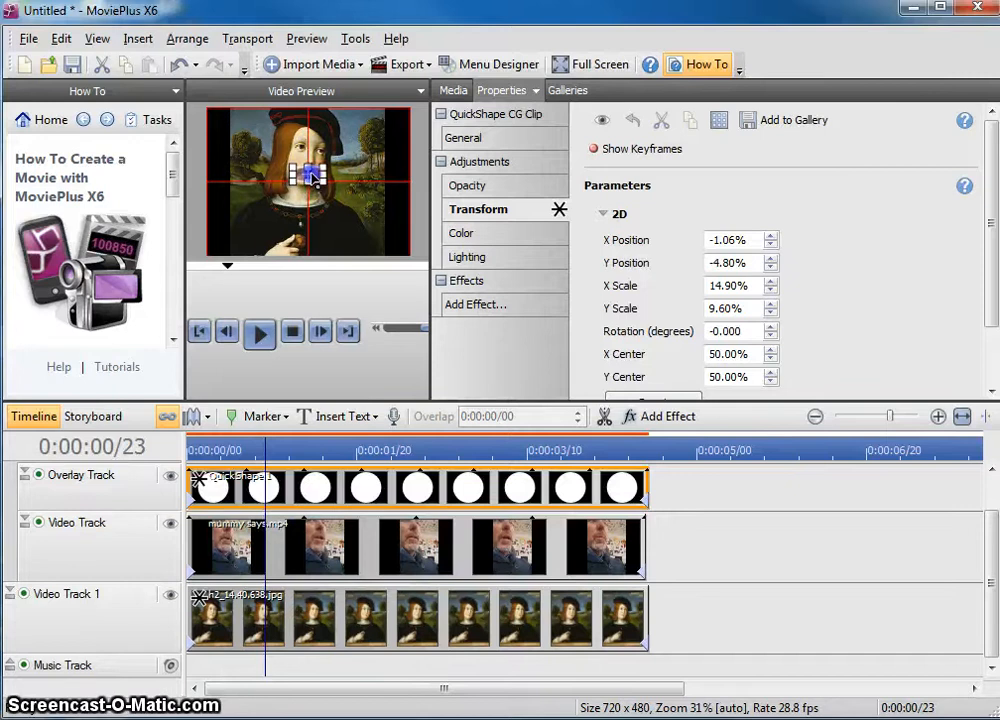
{"action": "left_click_drag", "start_coordinate": [315, 177], "coordinate": [318, 177]}
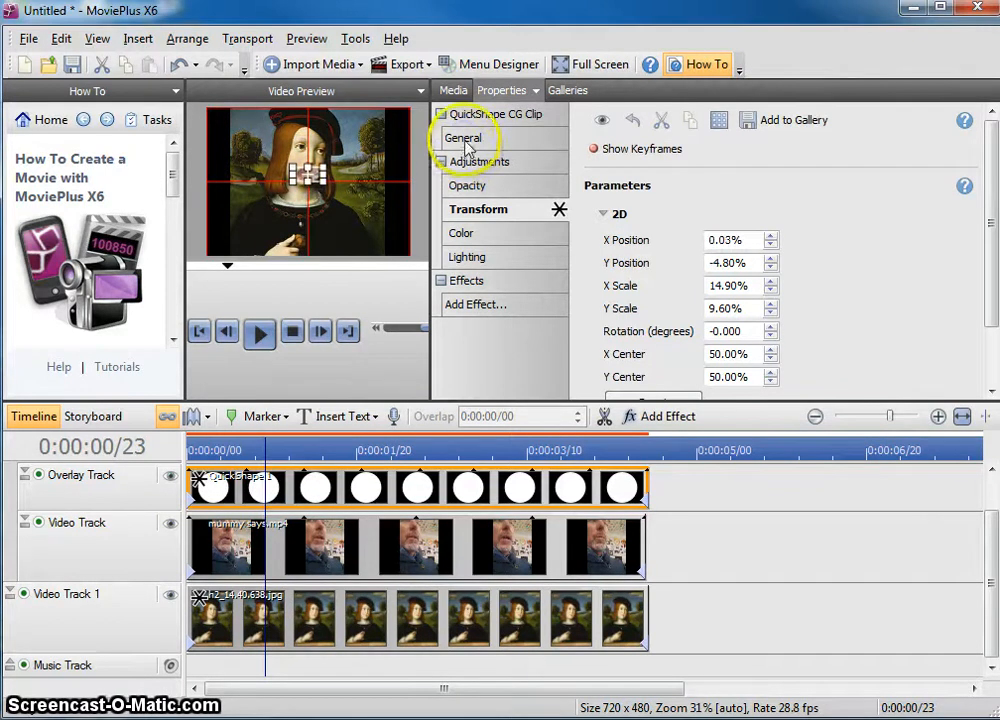
{"action": "left_click", "coordinate": [466, 139]}
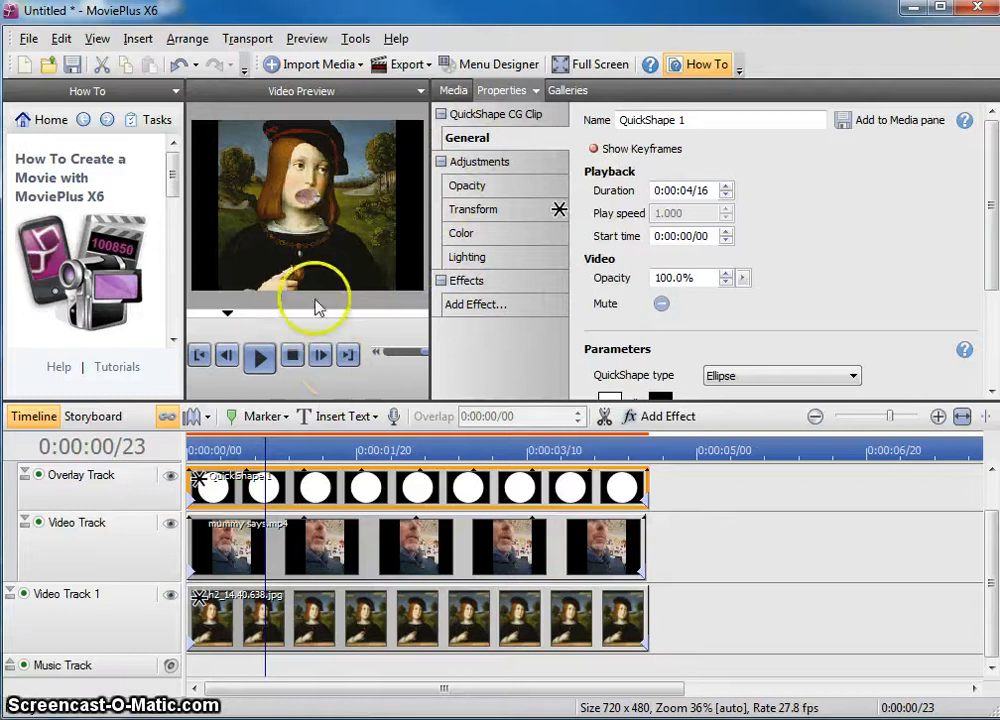
Step: Play the composite from the start and check the mask area over the portrait's mouth
{"action": "left_click", "coordinate": [197, 357]}
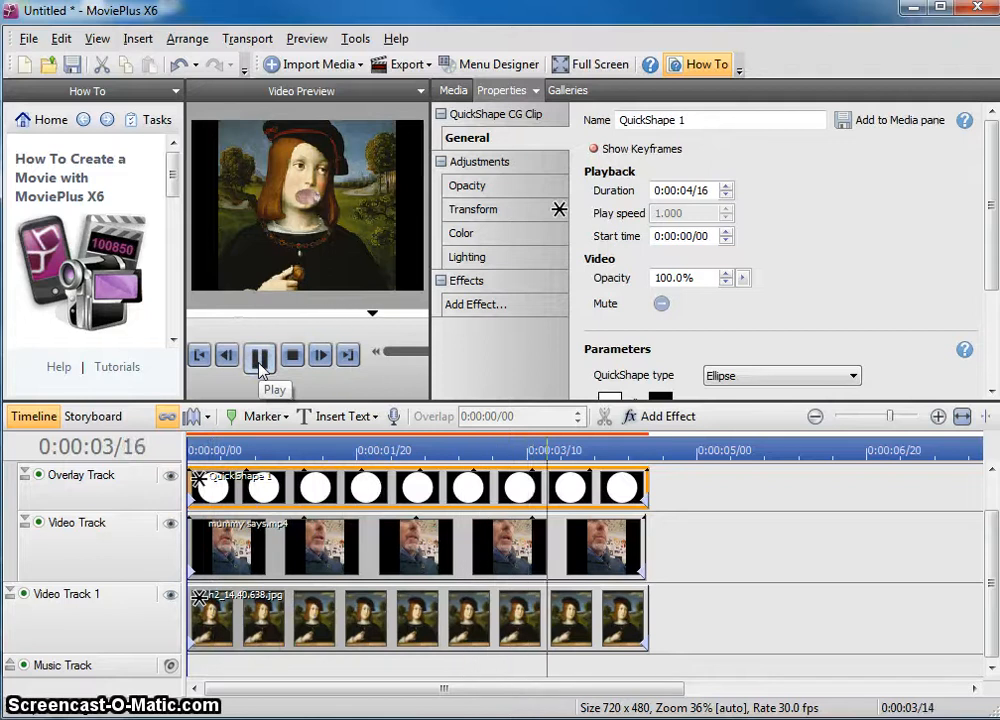
{"action": "left_click", "coordinate": [259, 356]}
{"action": "left_click", "coordinate": [292, 355]}
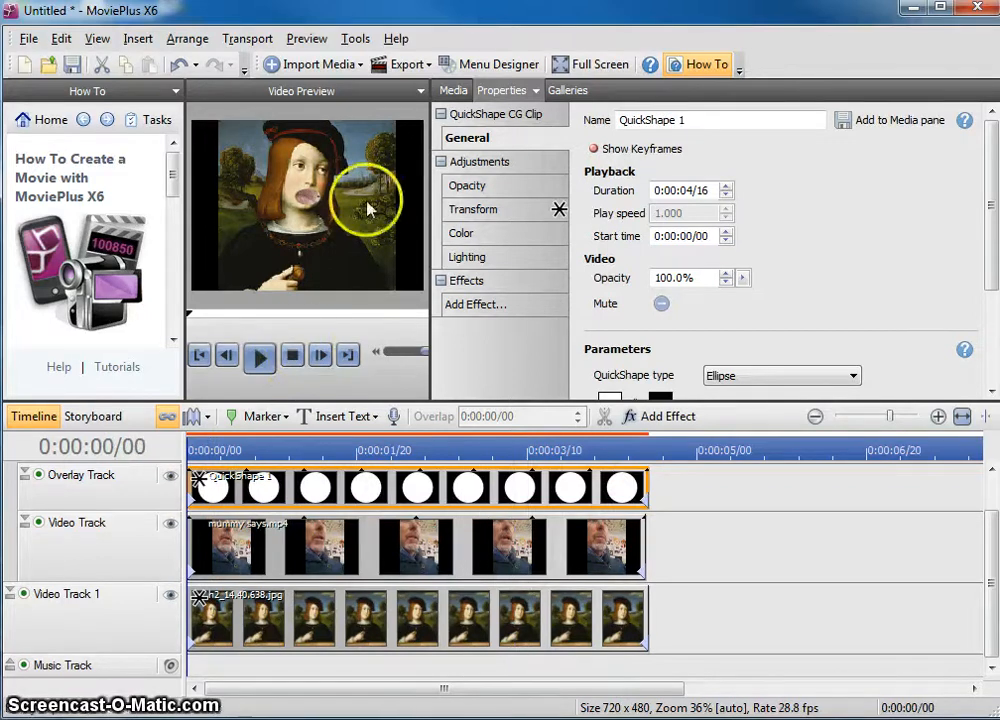
{"action": "mouse_move", "coordinate": [293, 205]}
{"action": "left_mouse_down"}
{"action": "mouse_move", "coordinate": [232, 190]}
{"action": "mouse_move", "coordinate": [309, 205]}
{"action": "left_mouse_up"}
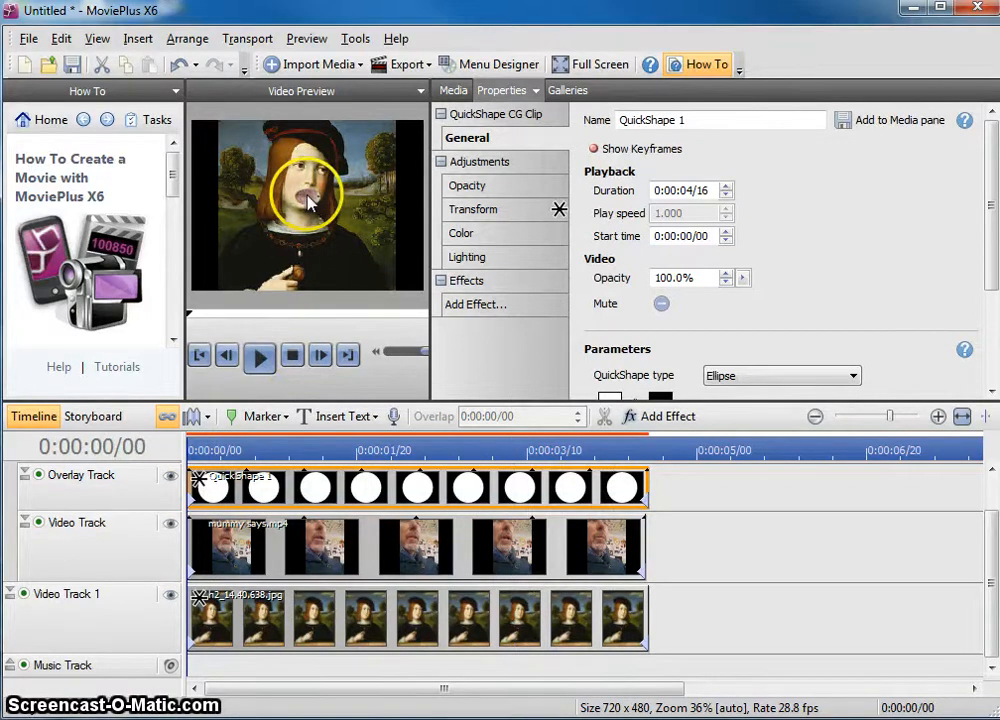
Step: Shift the mummy says.mp4 clip behind the mask to about X 6.9%, Y 5.3%
{"action": "left_click", "coordinate": [410, 530]}
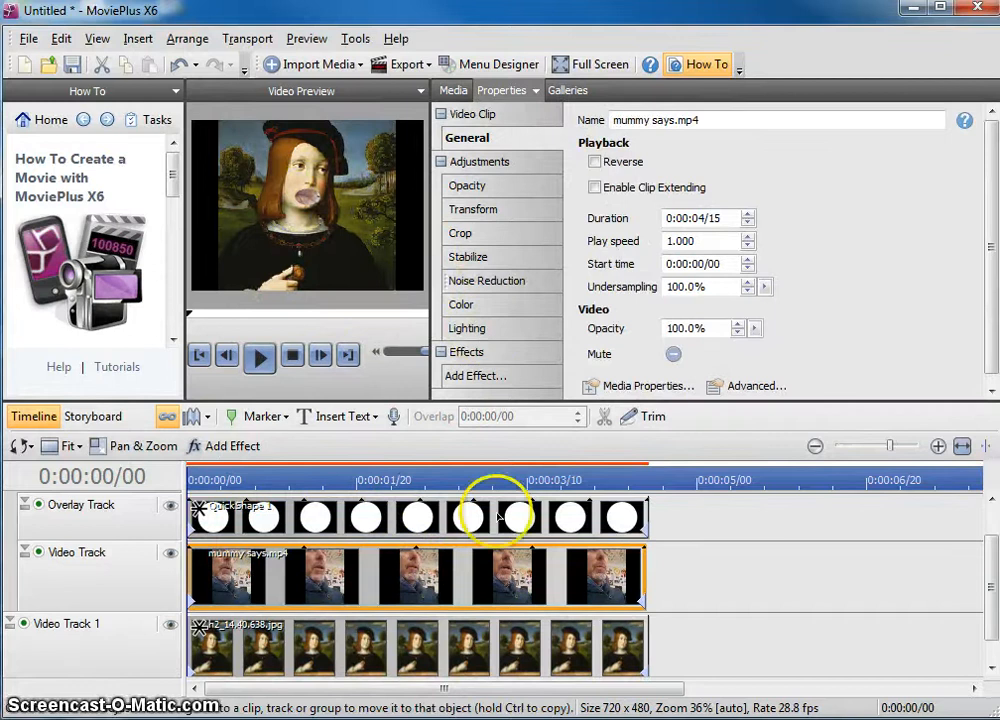
{"action": "left_click", "coordinate": [480, 211]}
{"action": "left_click_drag", "start_coordinate": [364, 216], "coordinate": [290, 178]}
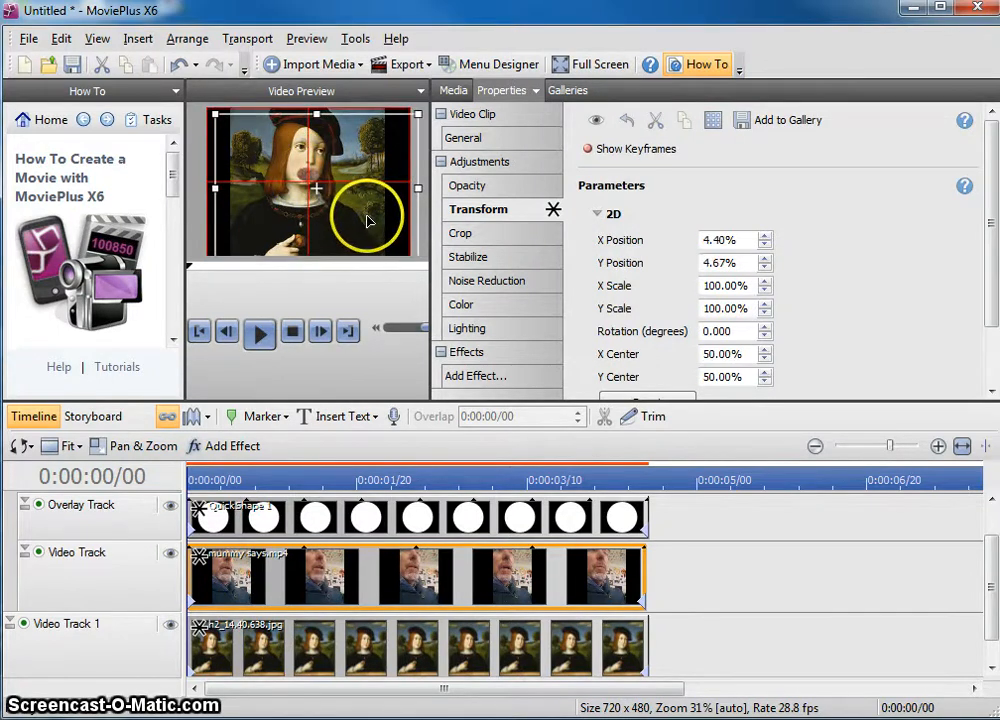
{"action": "left_click_drag", "start_coordinate": [361, 225], "coordinate": [366, 223]}
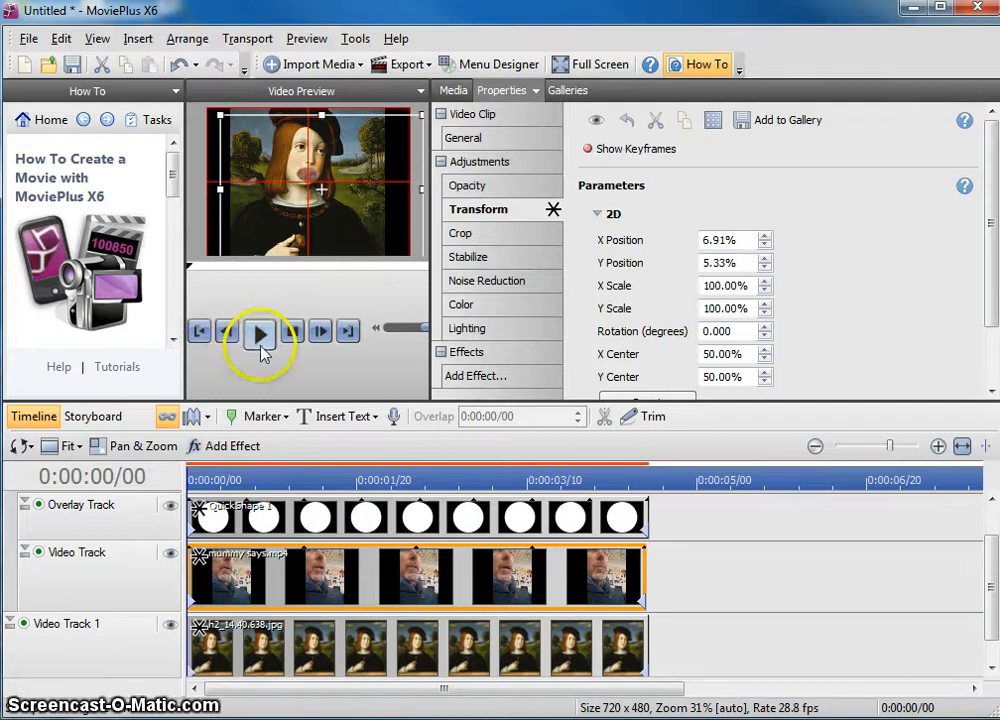
{"action": "left_click", "coordinate": [467, 137]}
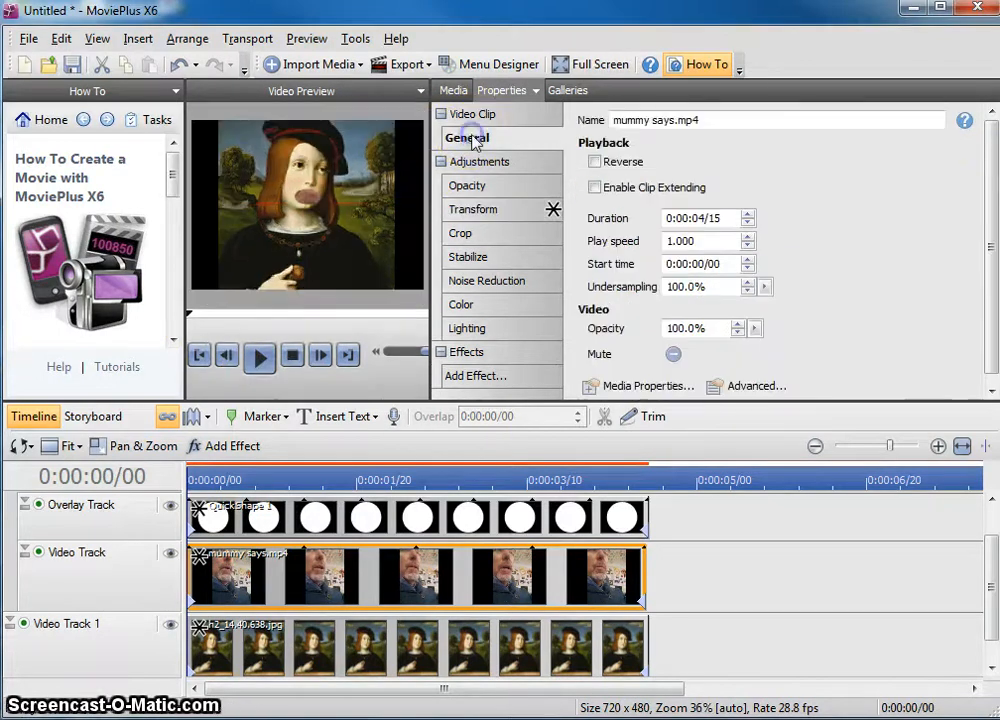
Step: Play the composite to check the clip's mouth alignment, stopping back at the start
{"action": "left_click", "coordinate": [260, 357]}
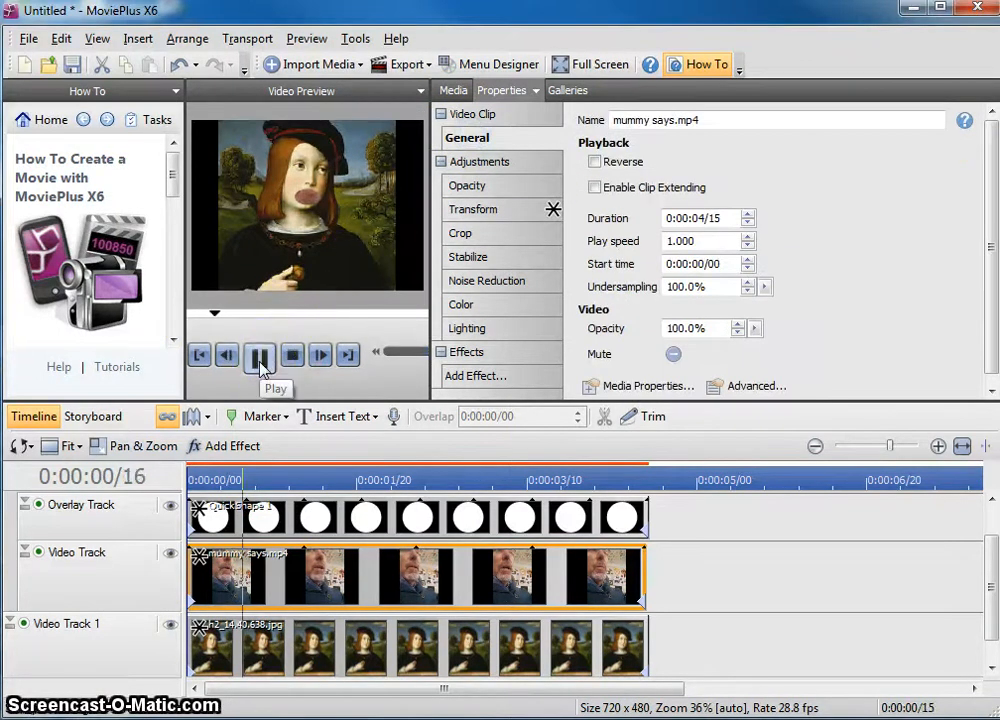
{"action": "left_click", "coordinate": [200, 357]}
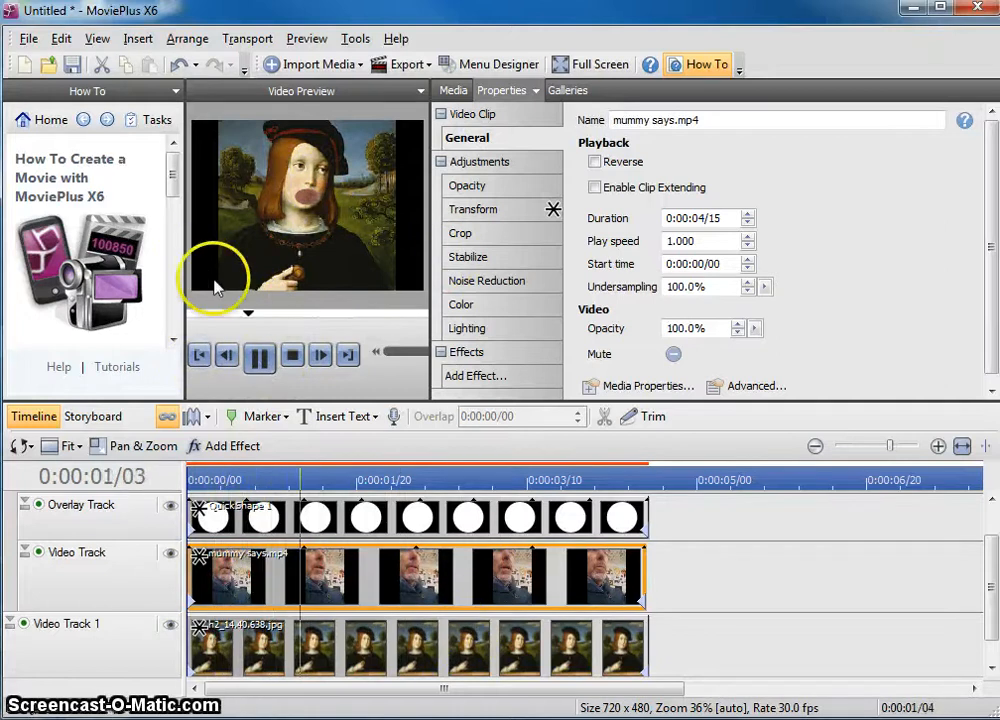
{"action": "left_click", "coordinate": [294, 358]}
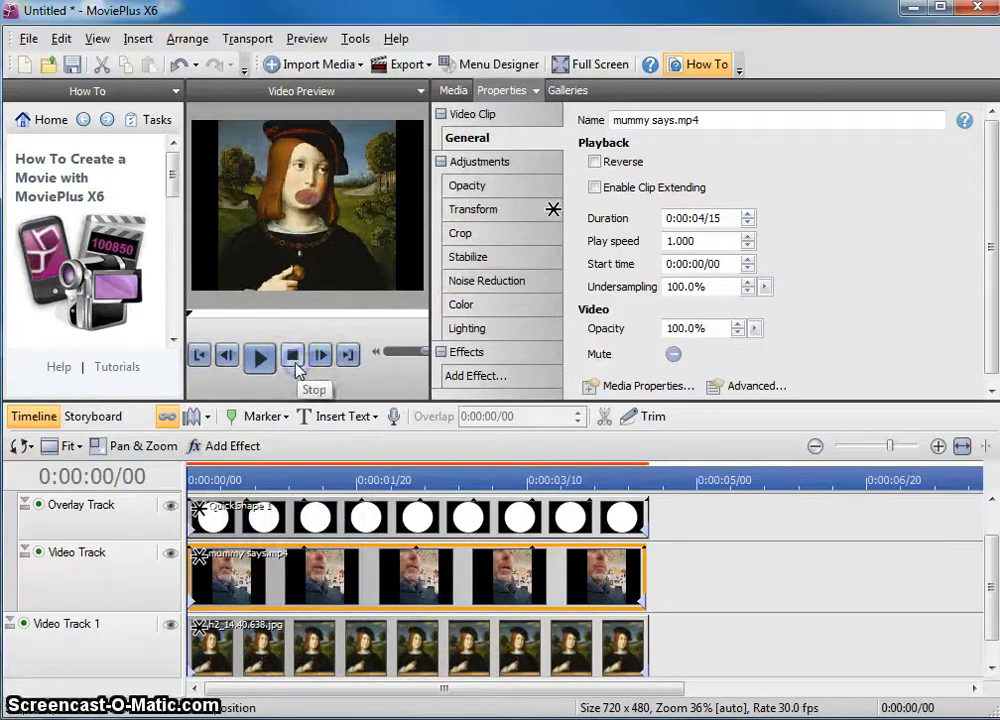
Step: Reposition the mummy says.mp4 clip to about X 3.5%, Y 11.3%, so its mouth fills the mask, and play the result
{"action": "left_click", "coordinate": [486, 210]}
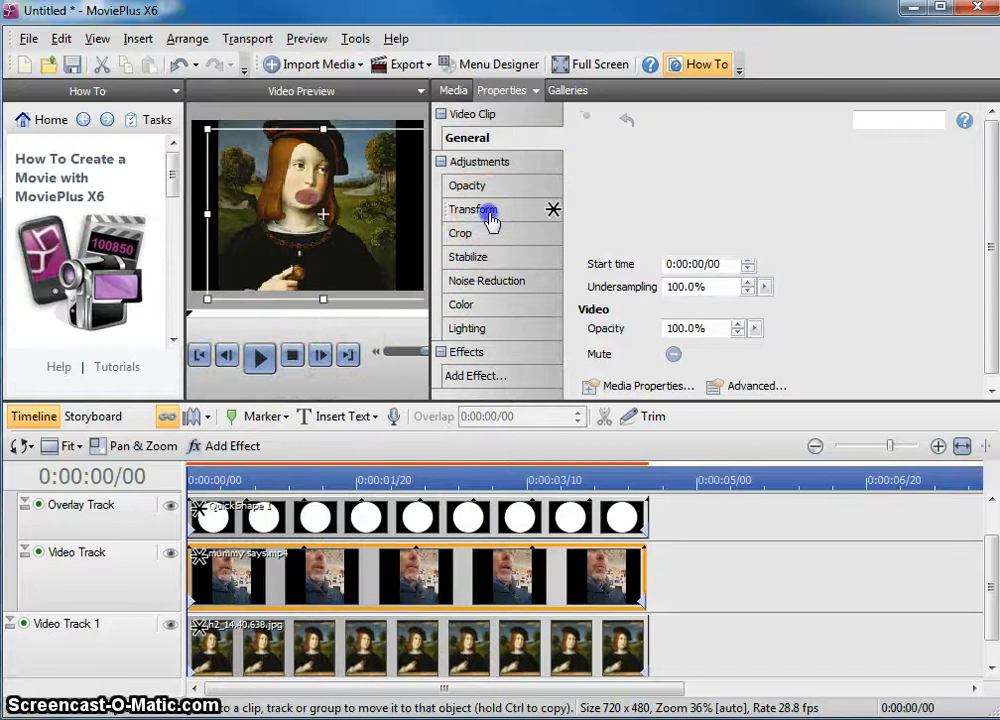
{"action": "left_click_drag", "start_coordinate": [371, 203], "coordinate": [361, 205]}
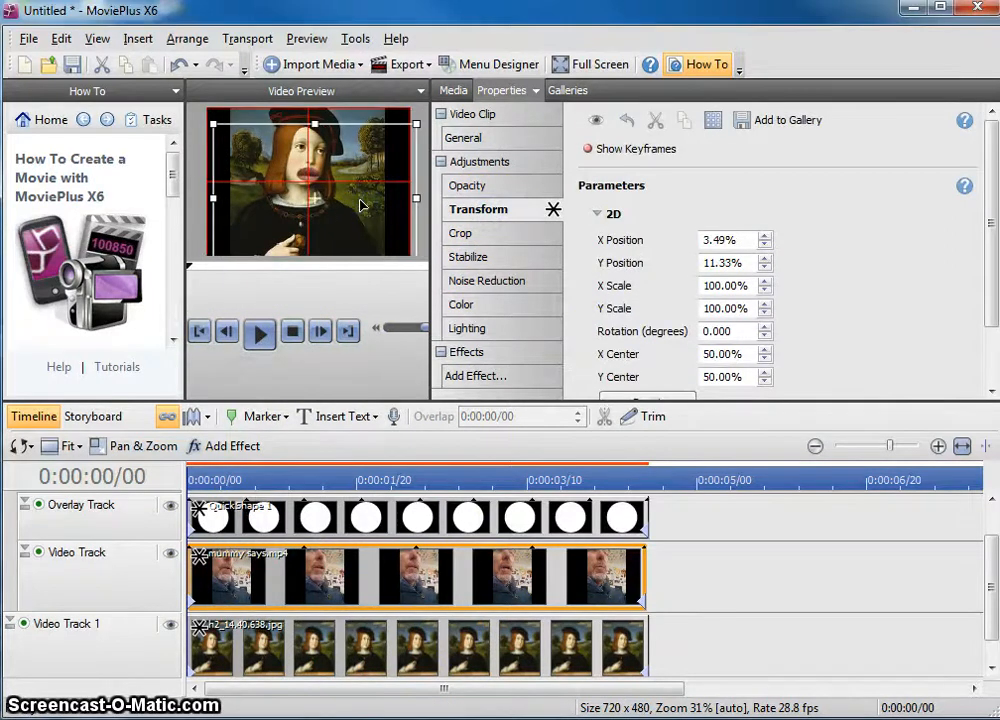
{"action": "left_click", "coordinate": [486, 139]}
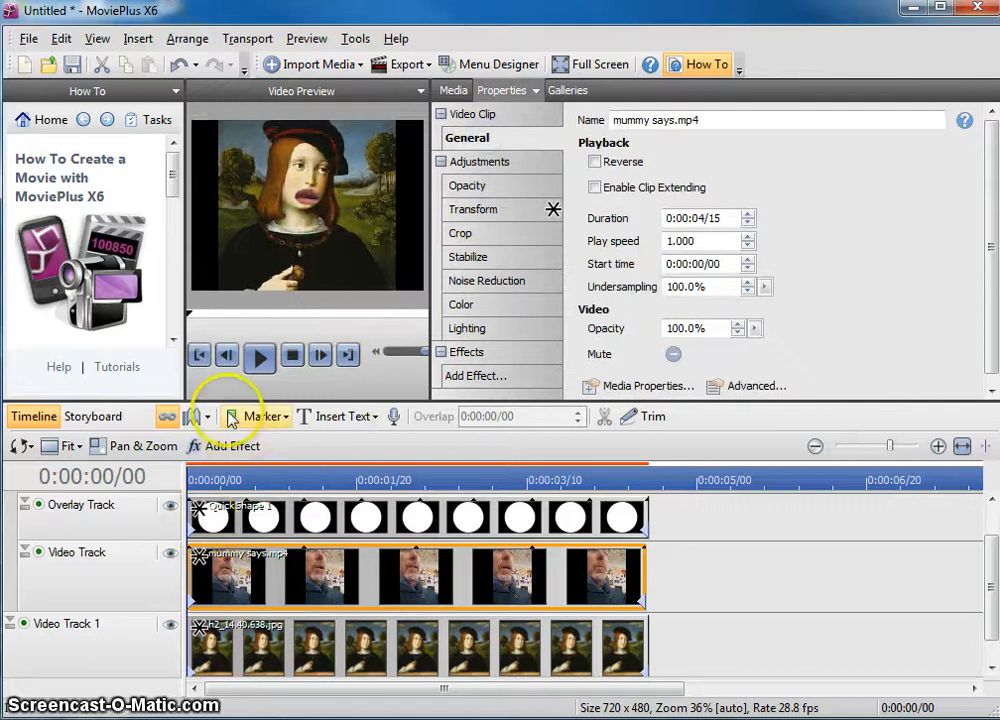
{"action": "left_click", "coordinate": [258, 359]}
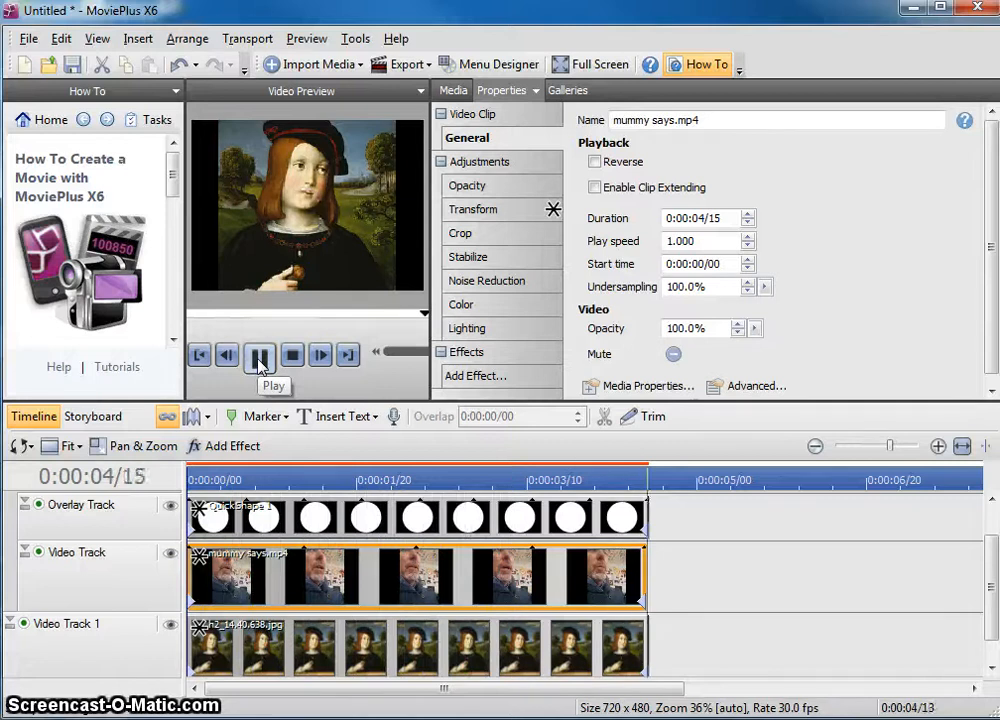
{"action": "left_click", "coordinate": [258, 358]}
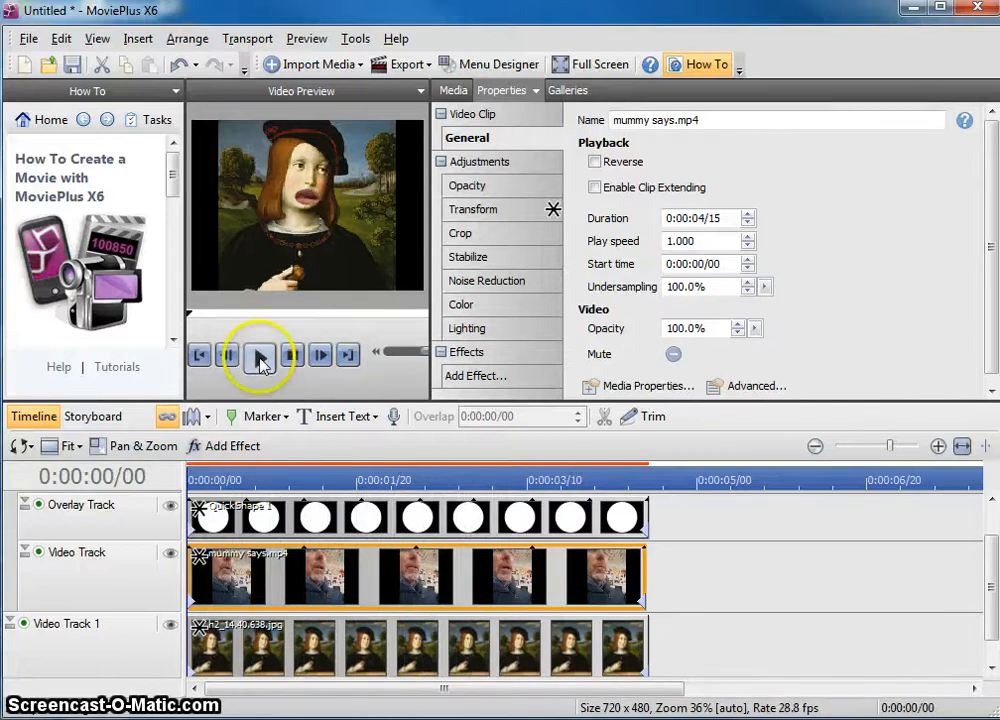